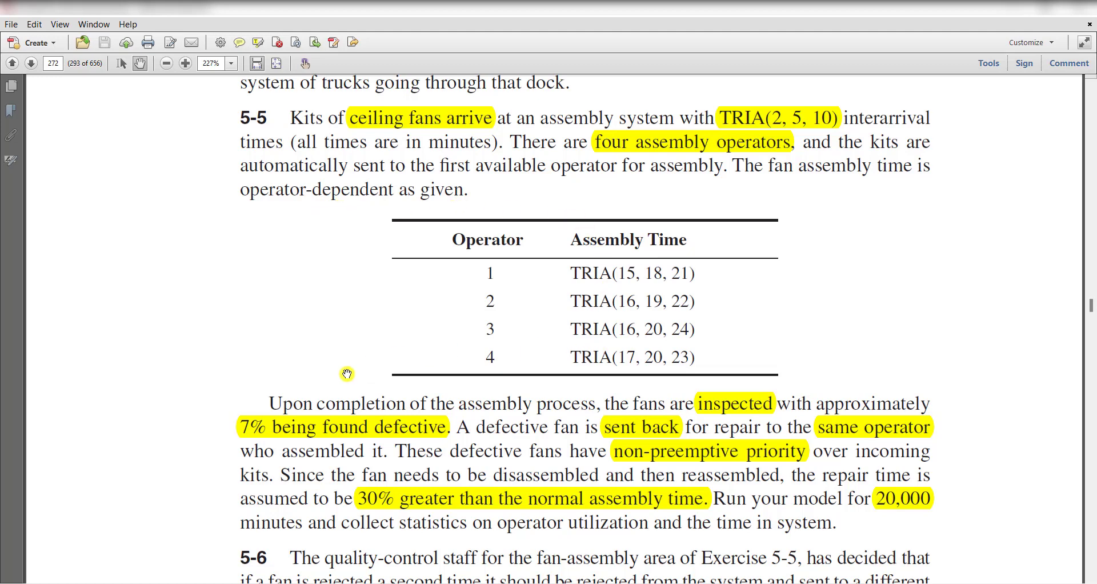
# Switch to the Exercise 5-5 model and check that Arriving Kits uses TRIA(2,5,10) minutes, leaving it unchanged
pyautogui.scroll(-2, 346, 374)
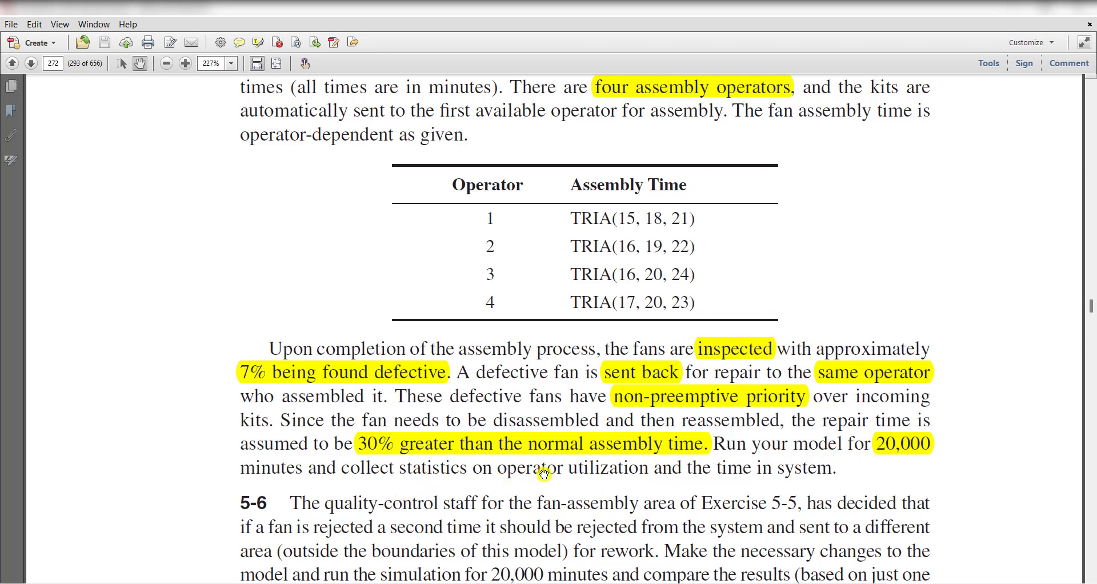
pyautogui.hotkey('alt', 'Tab')
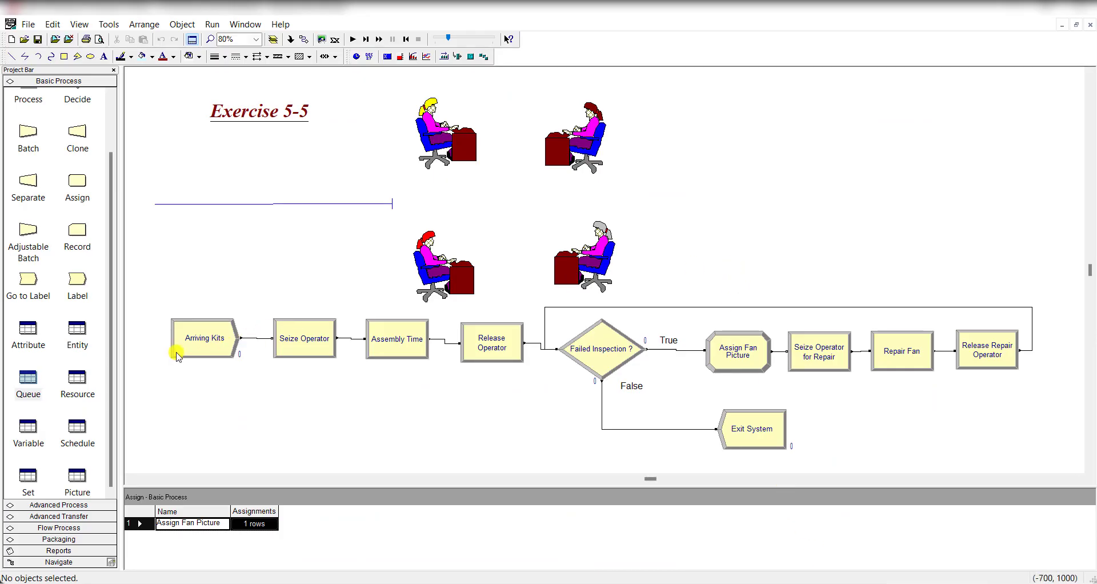
pyautogui.doubleClick(212, 343)
pyautogui.click(486, 257)
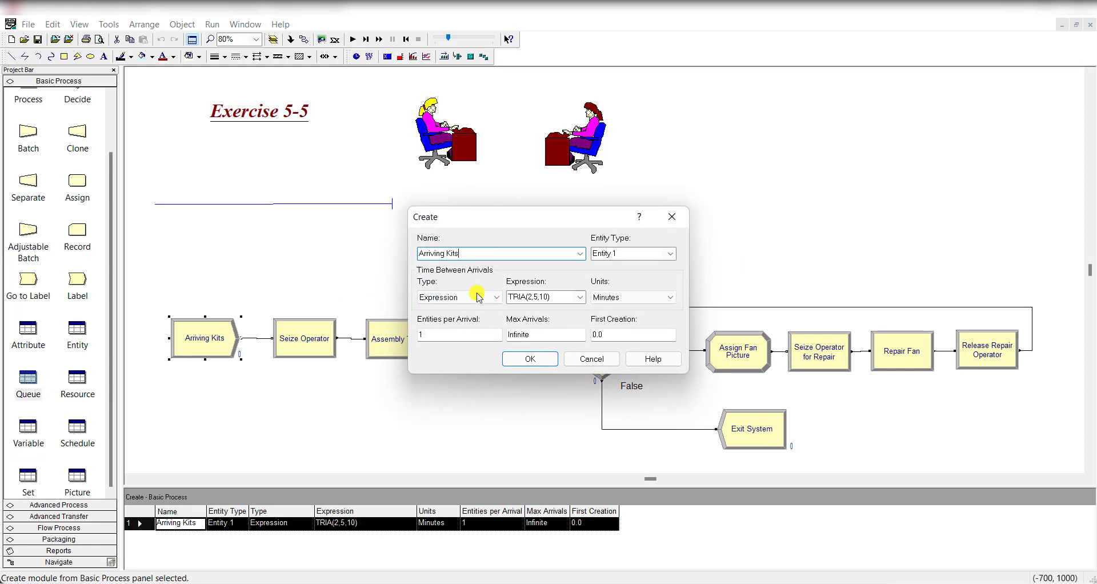
pyautogui.click(478, 298)
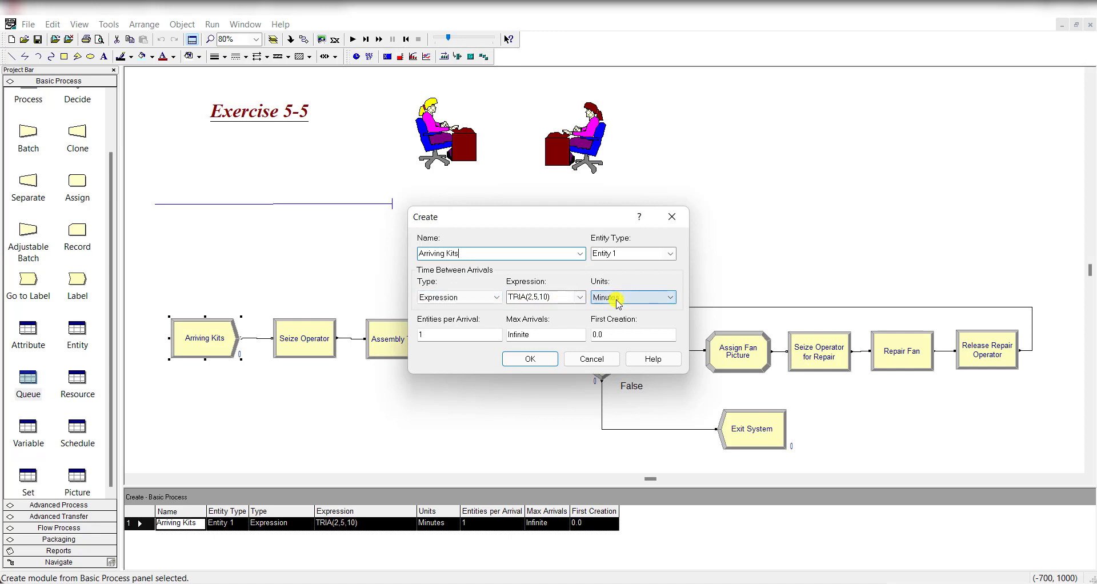
pyautogui.click(544, 365)
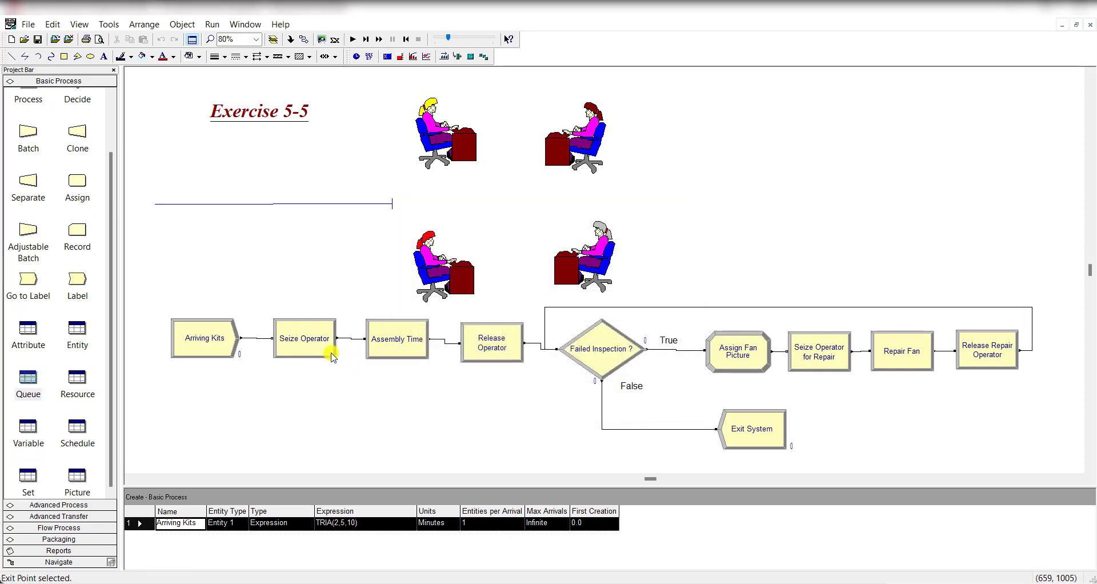
pyautogui.doubleClick(311, 342)
pyautogui.click(457, 236)
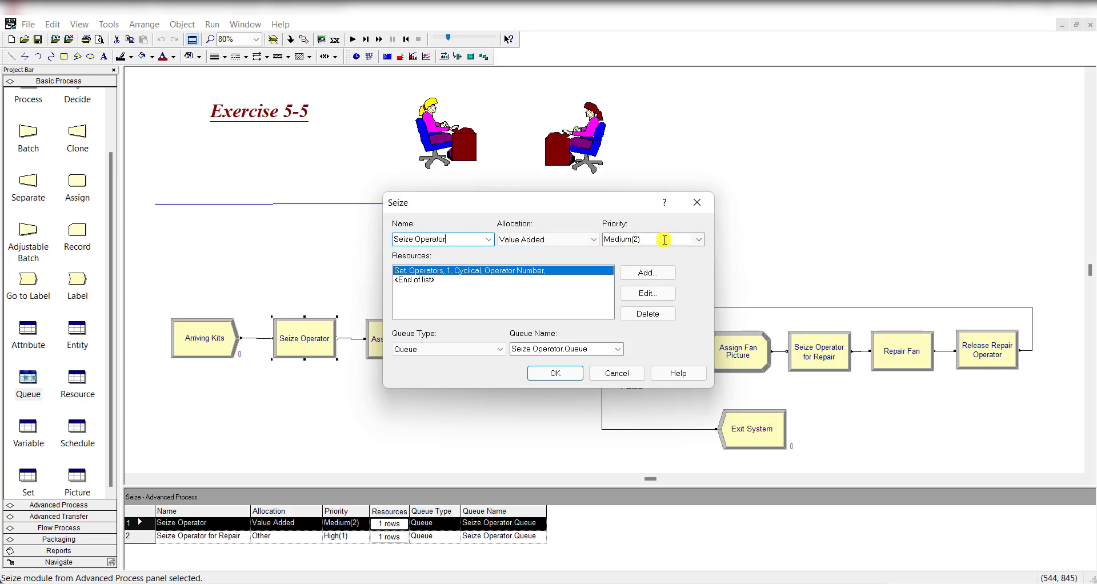
pyautogui.click(644, 293)
pyautogui.moveTo(510, 216); pyautogui.dragTo(735, 223)
pyautogui.click(678, 262)
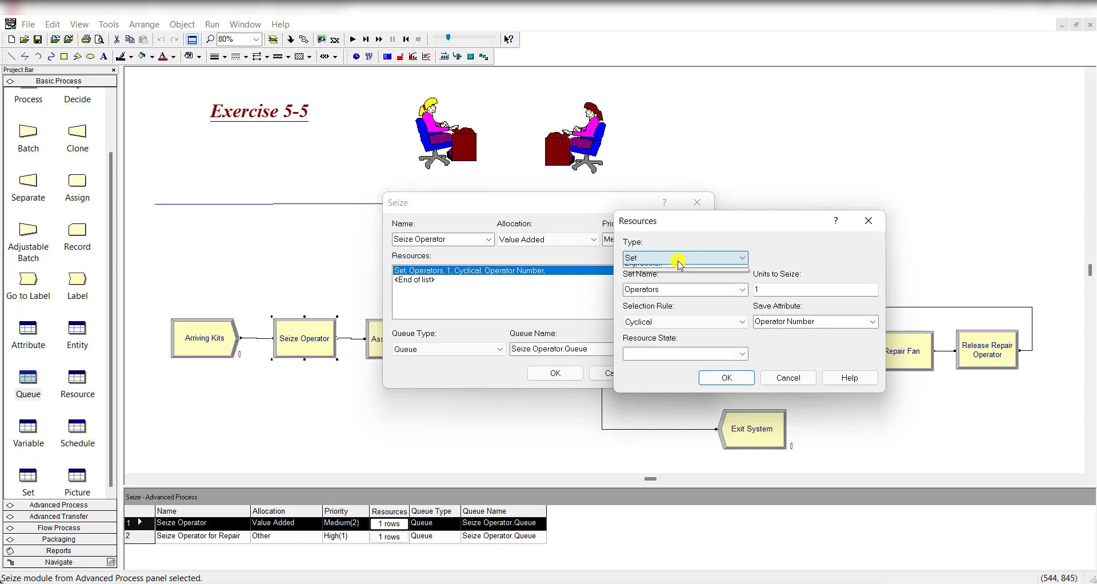
pyautogui.click(677, 269)
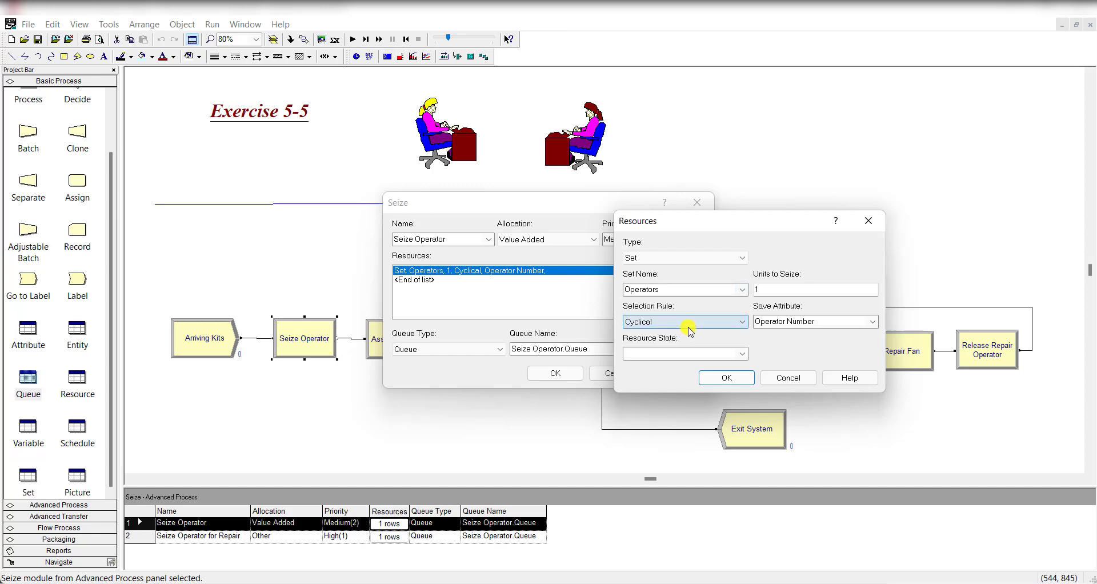
pyautogui.click(688, 327)
pyautogui.click(688, 327)
pyautogui.click(688, 327)
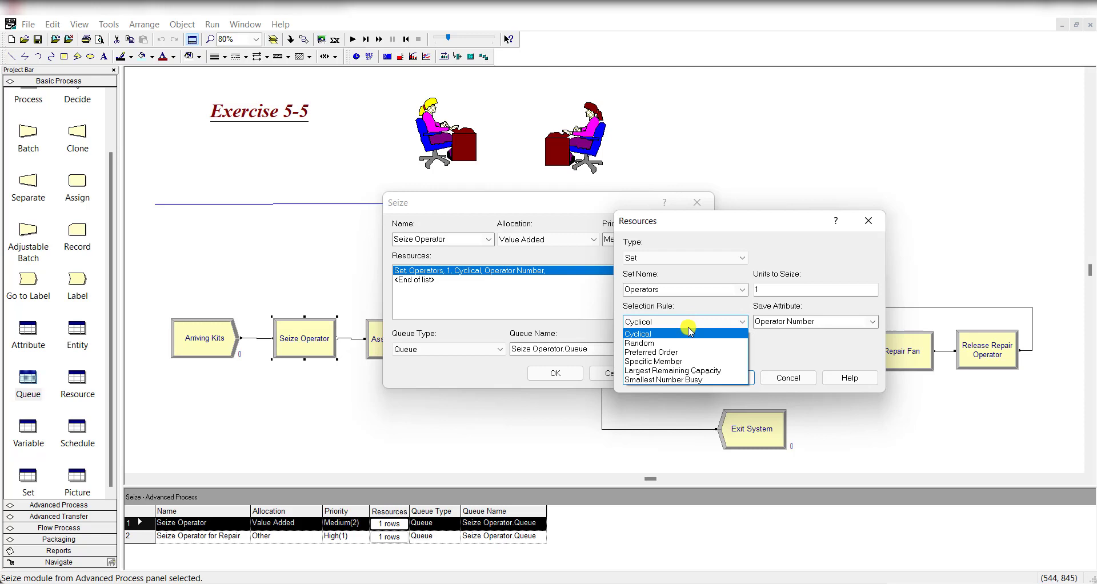
pyautogui.click(690, 332)
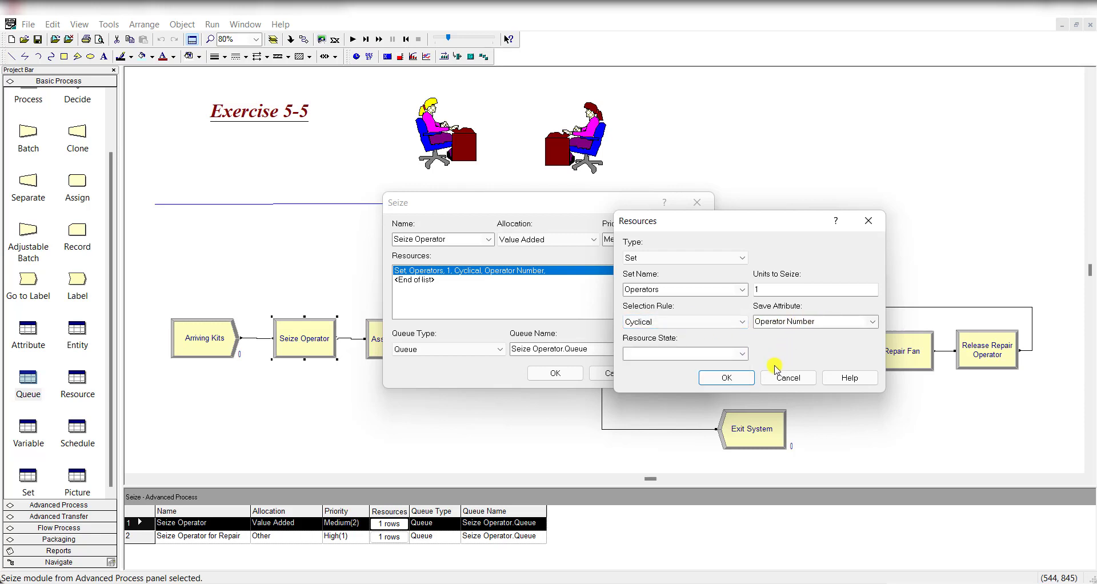
pyautogui.click(741, 377)
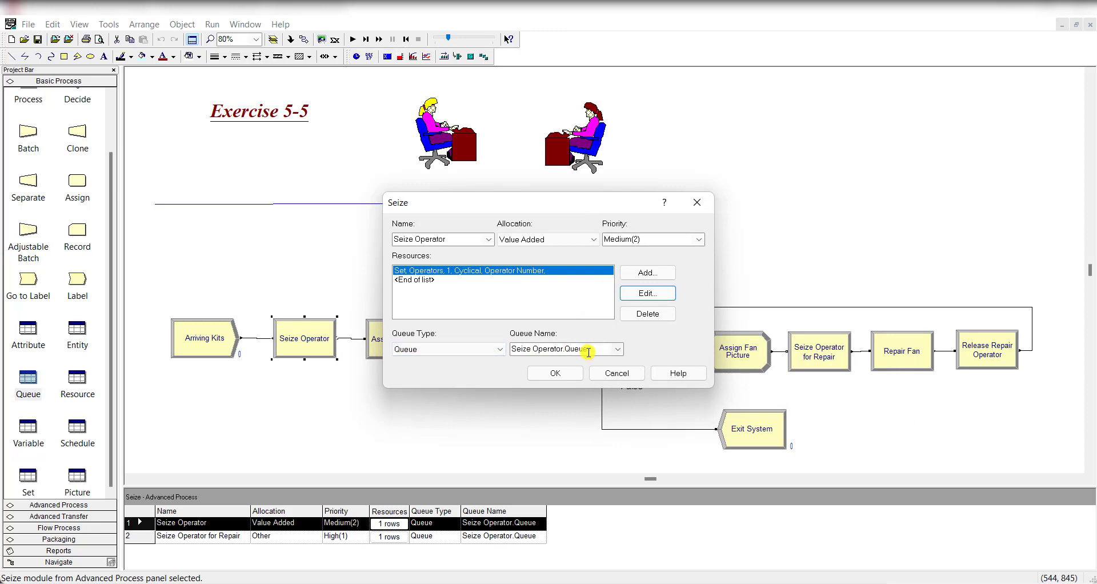
pyautogui.click(573, 375)
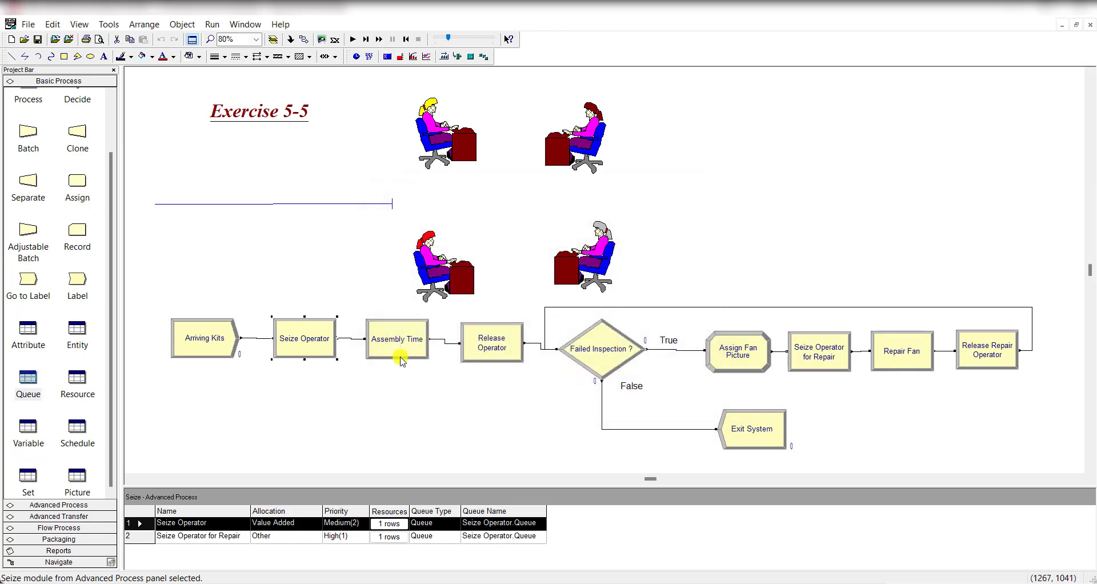
pyautogui.doubleClick(400, 351)
pyautogui.click(508, 280)
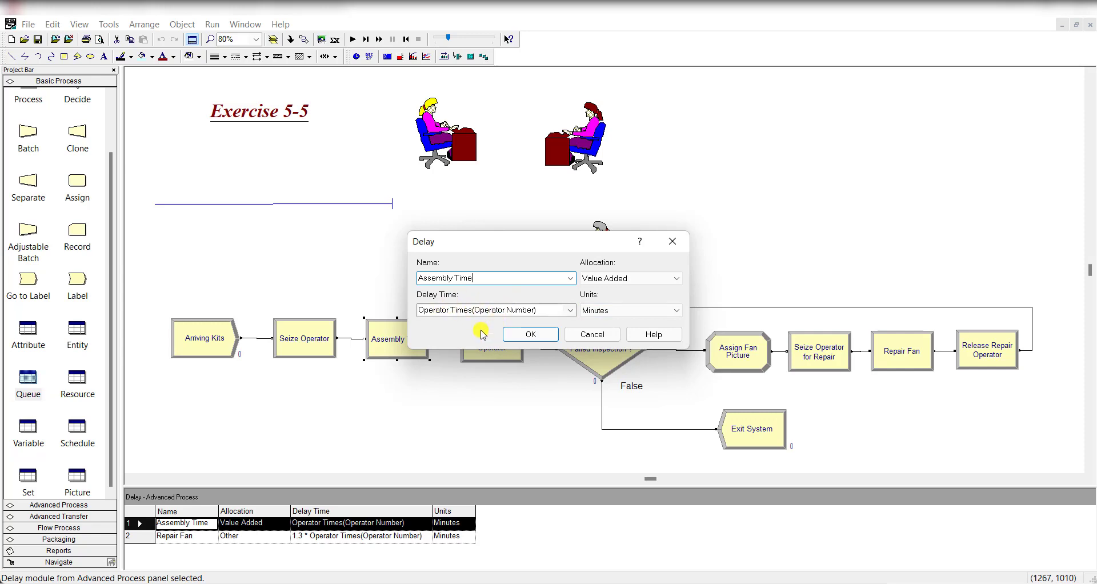
pyautogui.click(529, 335)
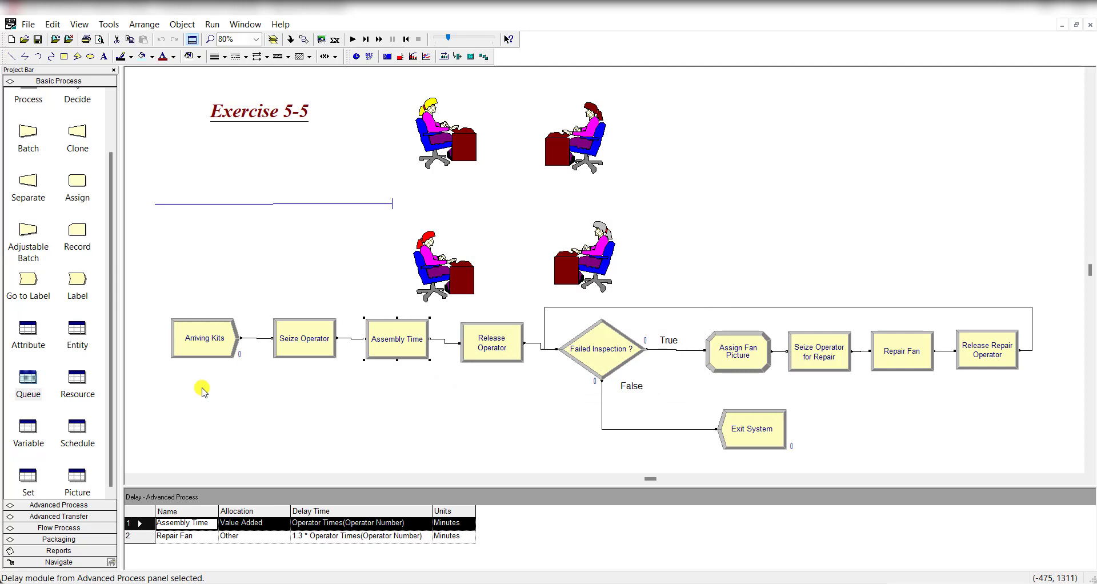
# List the model's expressions in the Expression table and view the Operator Times values
pyautogui.click(60, 504)
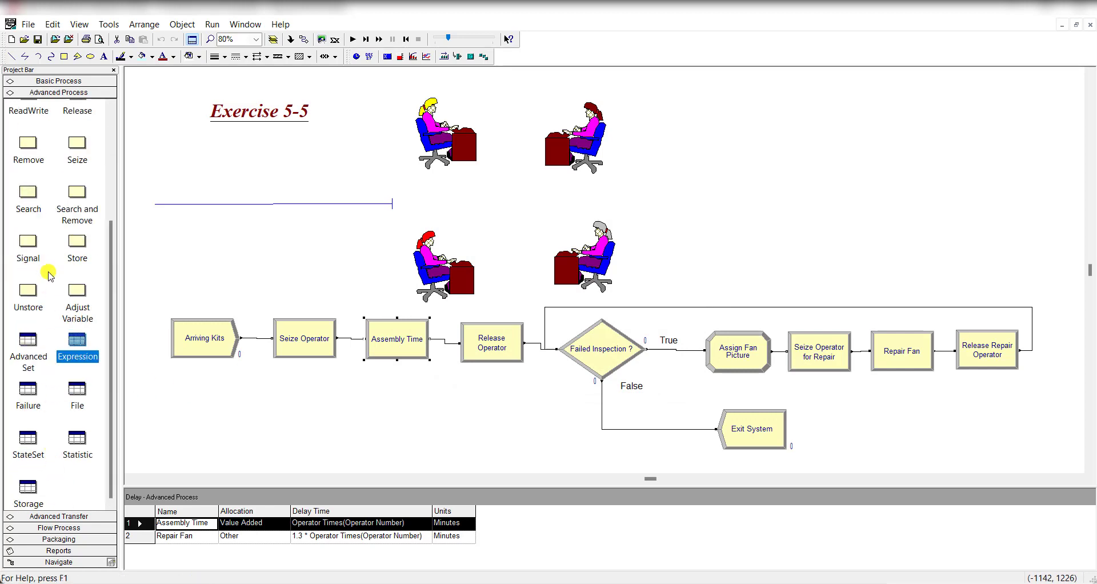
pyautogui.scroll(5, 49, 273)
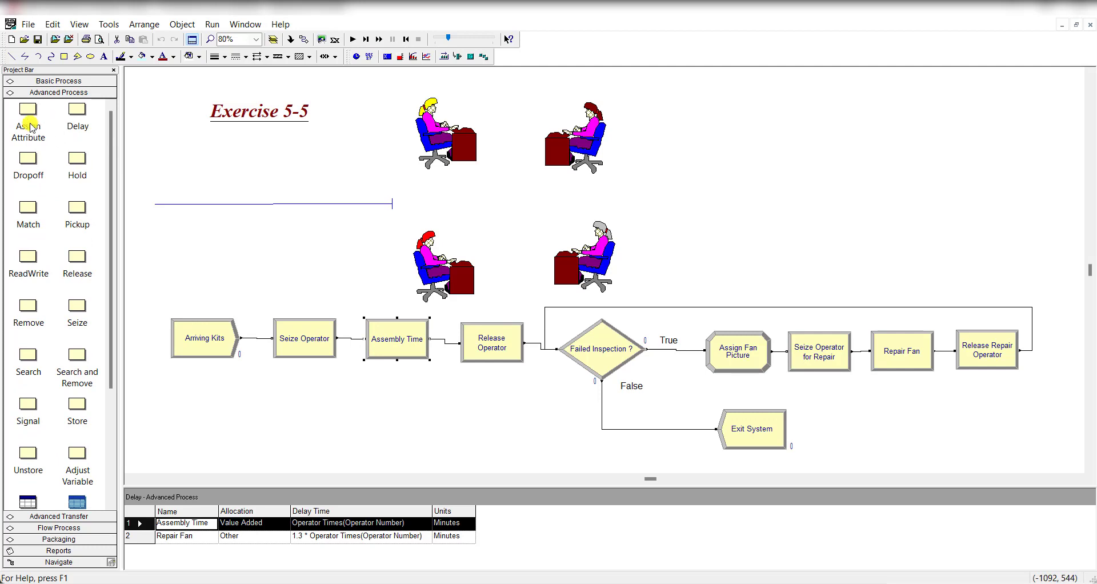
pyautogui.scroll(-5, 100, 228)
pyautogui.click(56, 345)
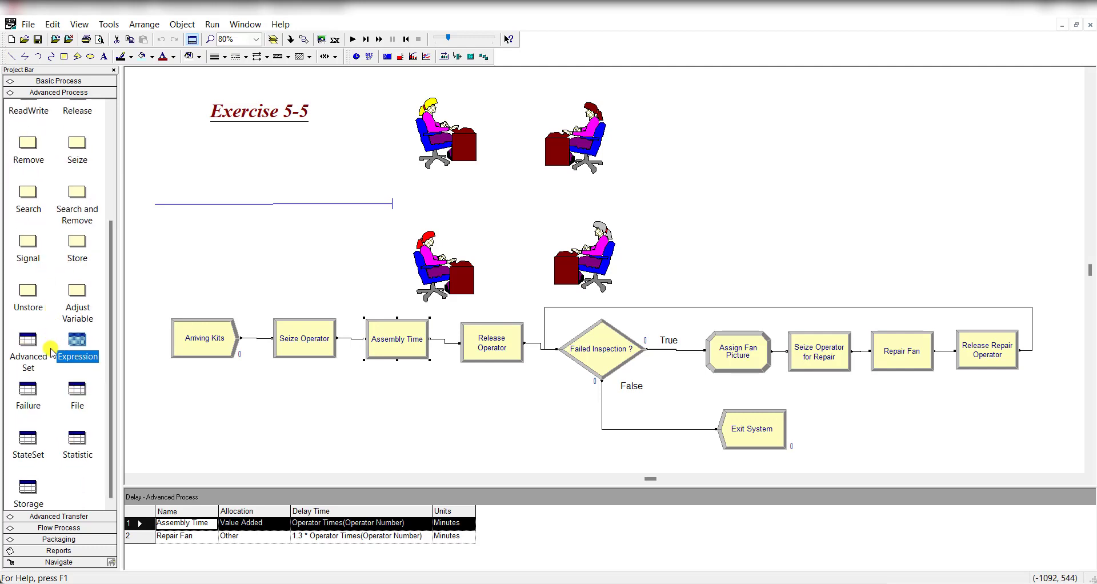
pyautogui.click(77, 346)
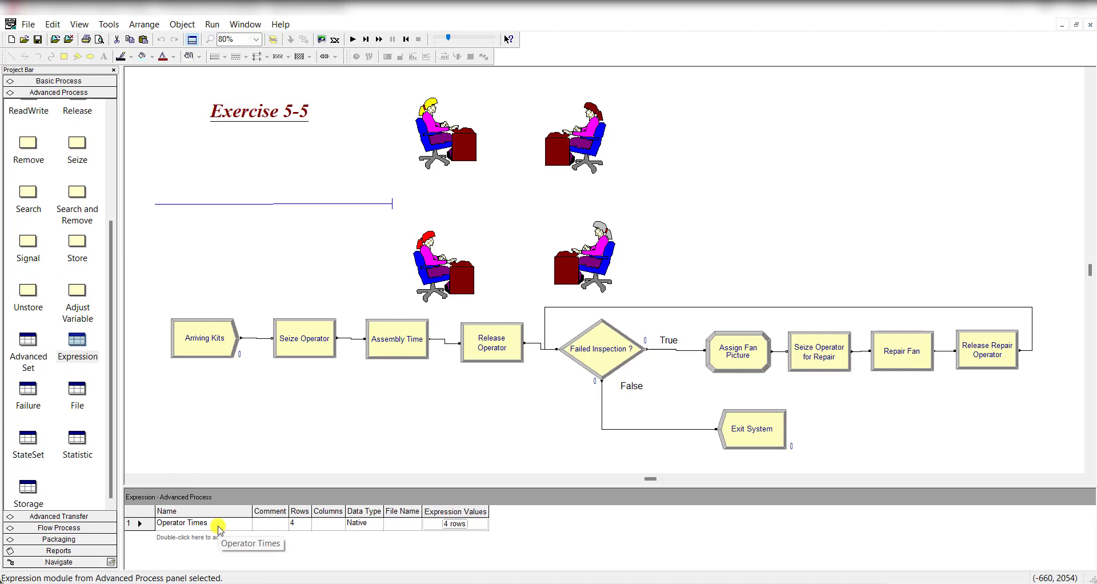
pyautogui.click(451, 524)
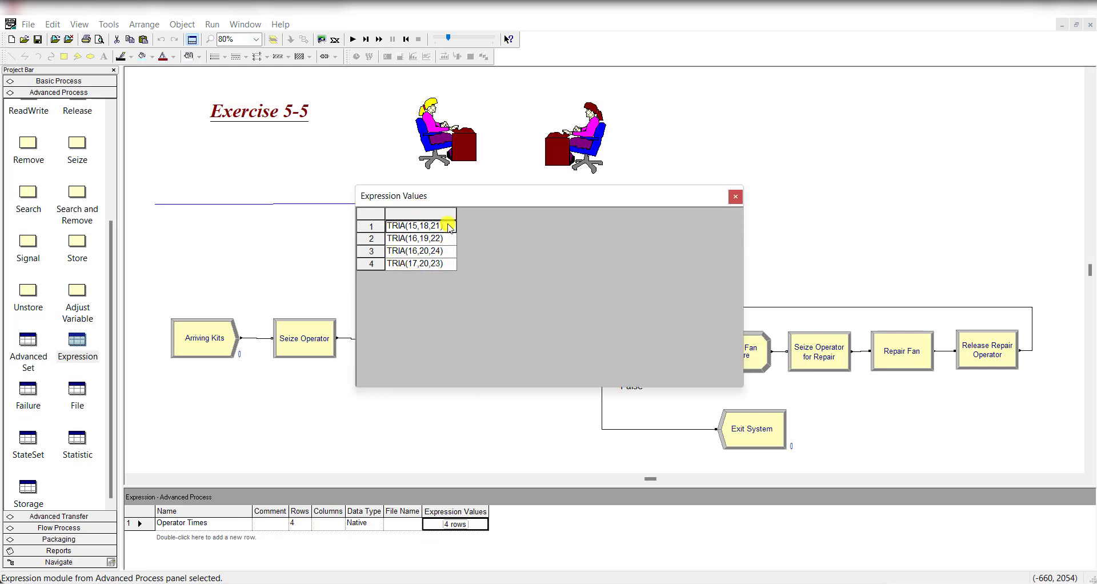
pyautogui.click(736, 198)
# Inspect the first Operator Times value, TRIA(15,18,21), in the Expression Builder, then confirm it unchanged
pyautogui.doubleClick(135, 526)
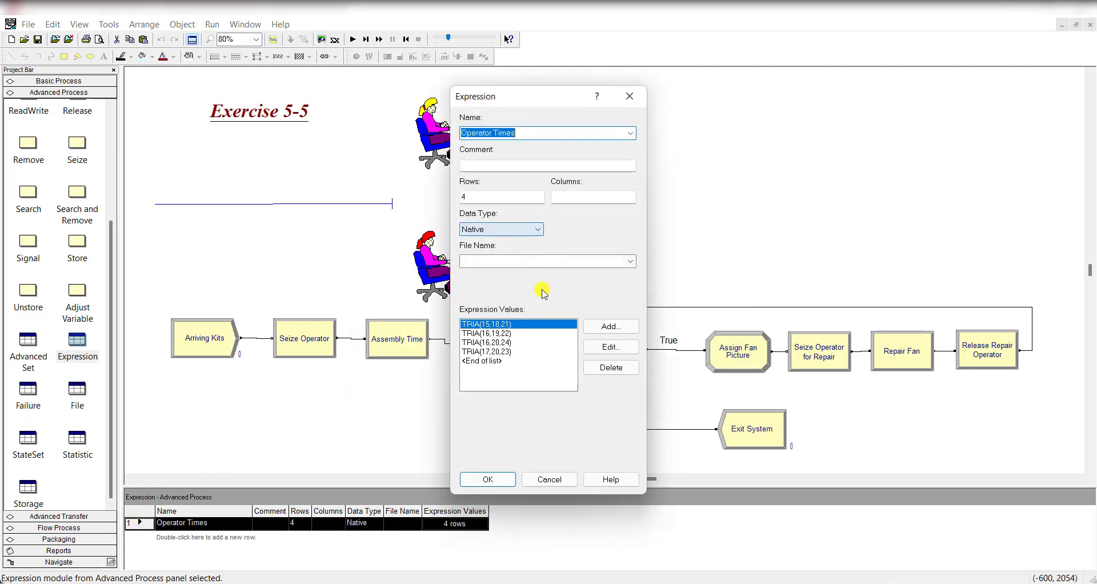
pyautogui.click(603, 346)
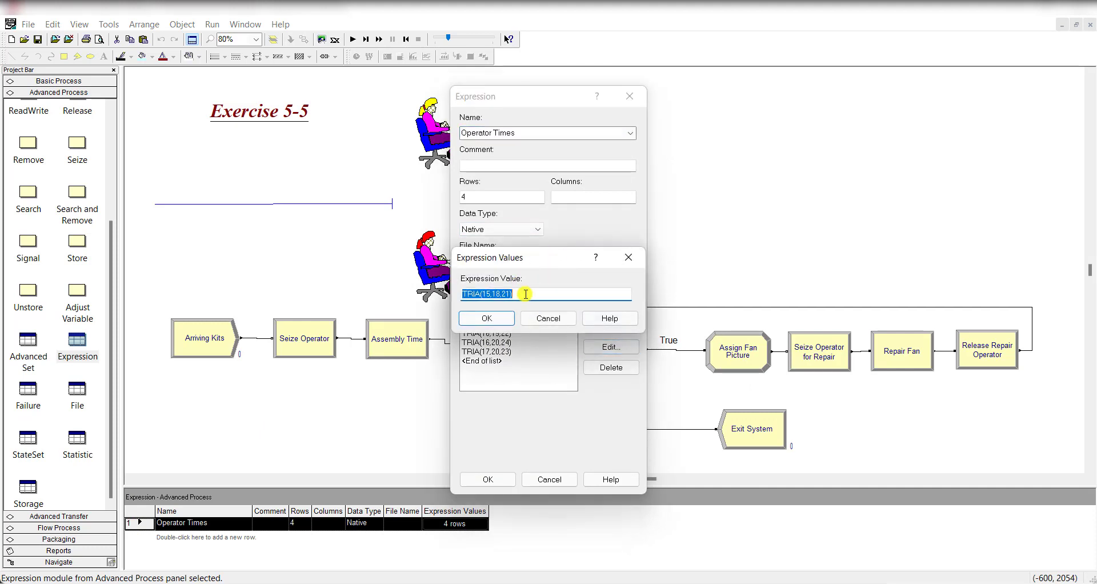
pyautogui.click(529, 295)
pyautogui.rightClick(530, 295)
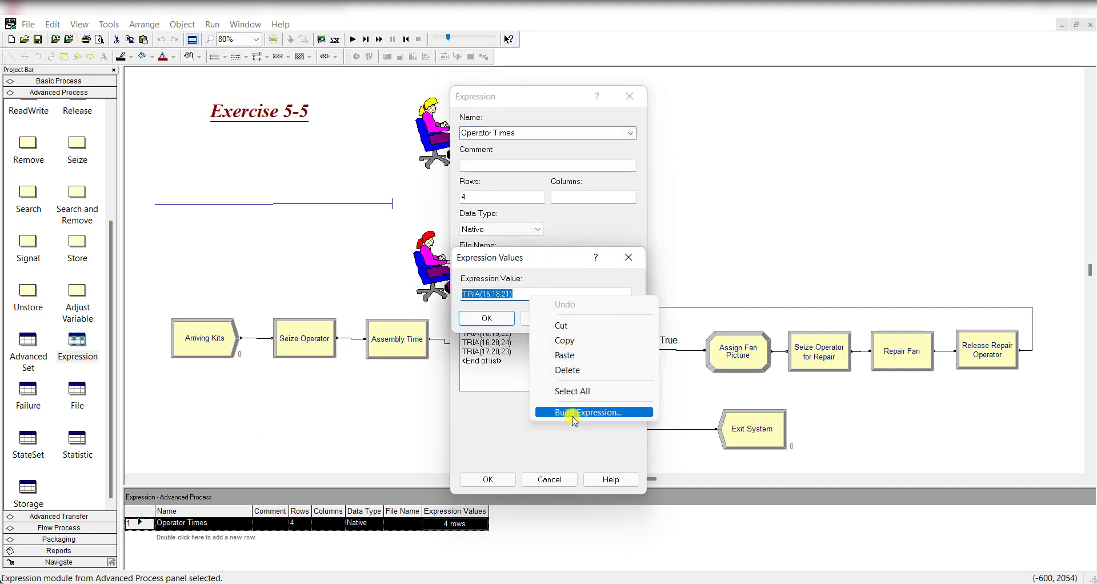
pyautogui.click(570, 412)
pyautogui.click(575, 448)
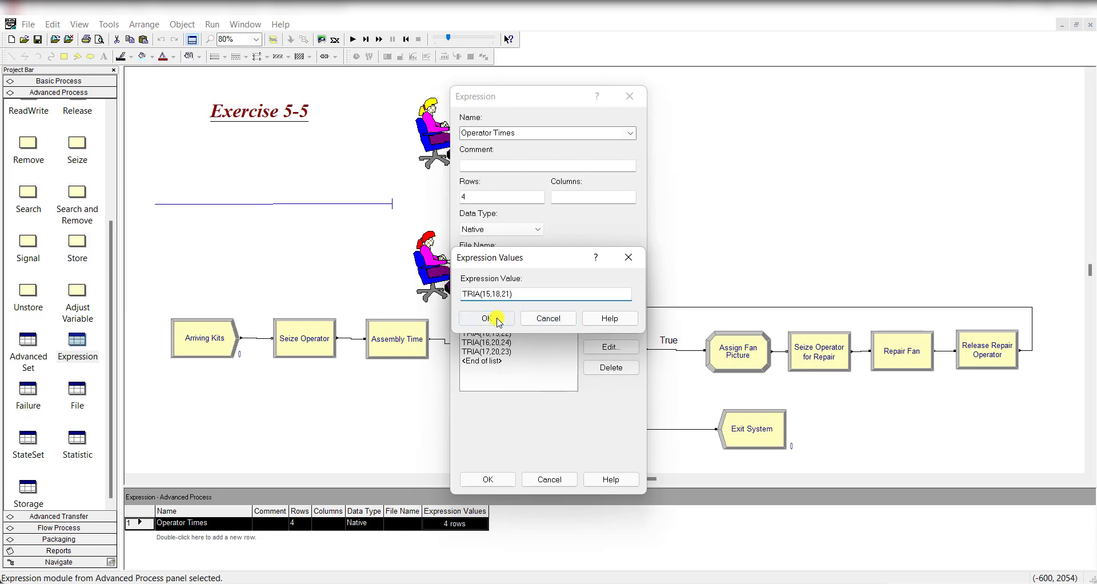
pyautogui.click(489, 316)
pyautogui.click(499, 478)
pyautogui.click(461, 407)
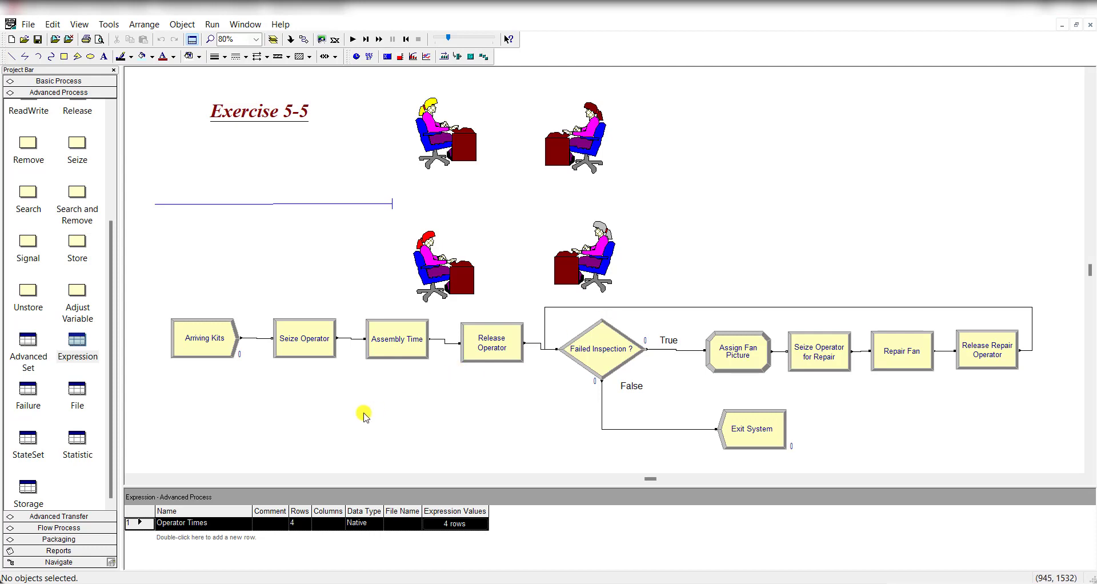
# Inspect the Assembly Time delay, whose time is indexed into the Operator Times expression
pyautogui.doubleClick(386, 354)
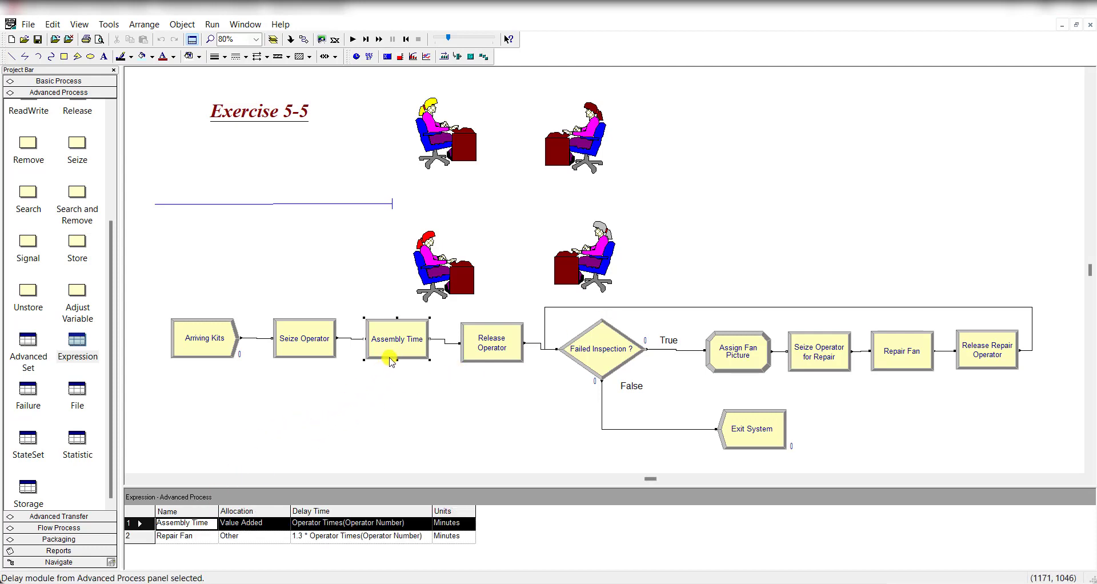
pyautogui.click(470, 311)
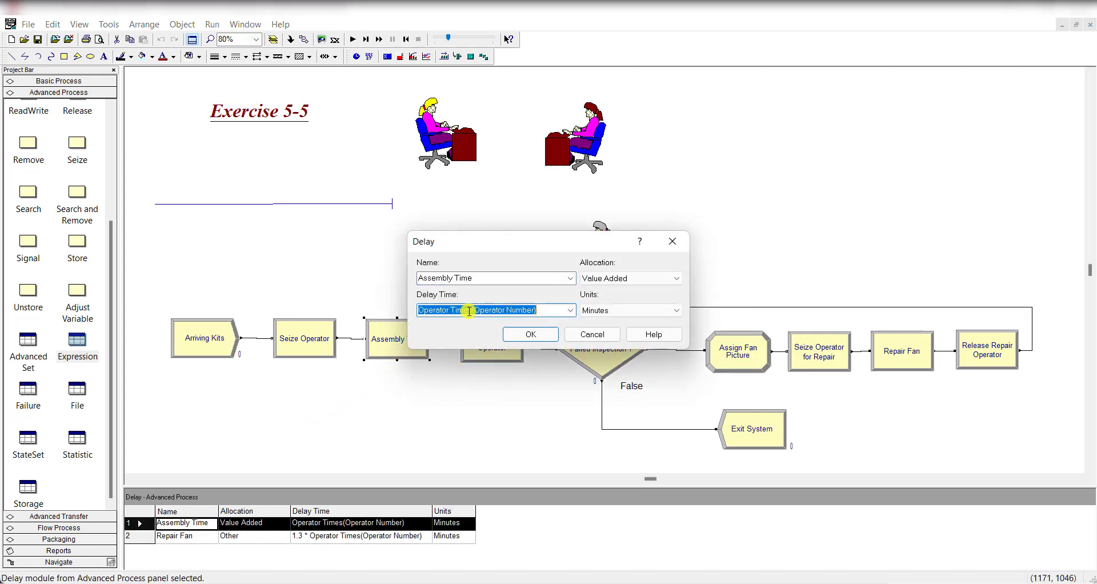
pyautogui.click(470, 311)
pyautogui.moveTo(472, 311); pyautogui.dragTo(410, 313)
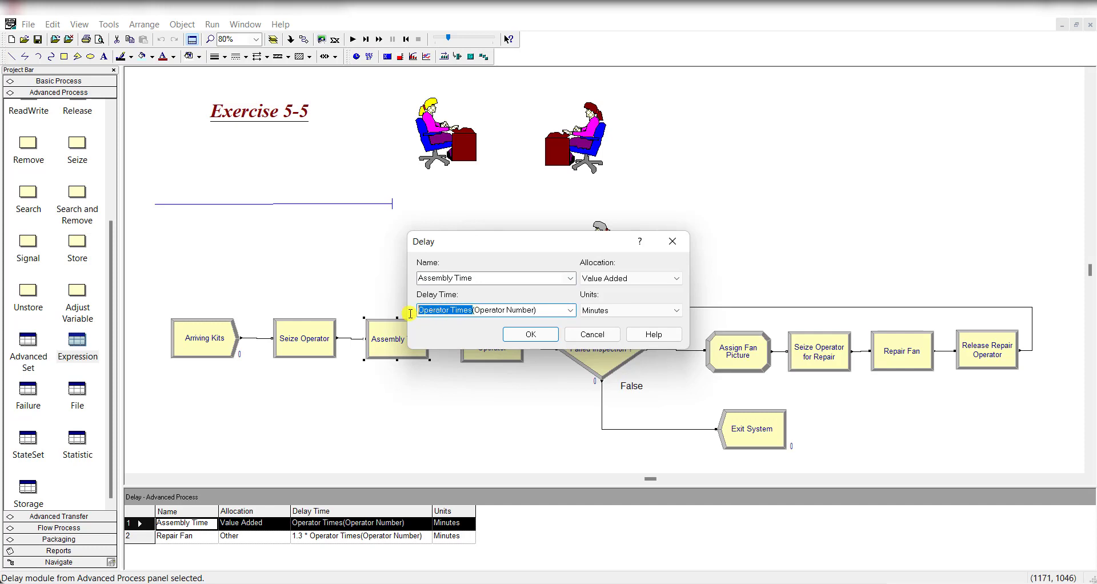
pyautogui.click(482, 313)
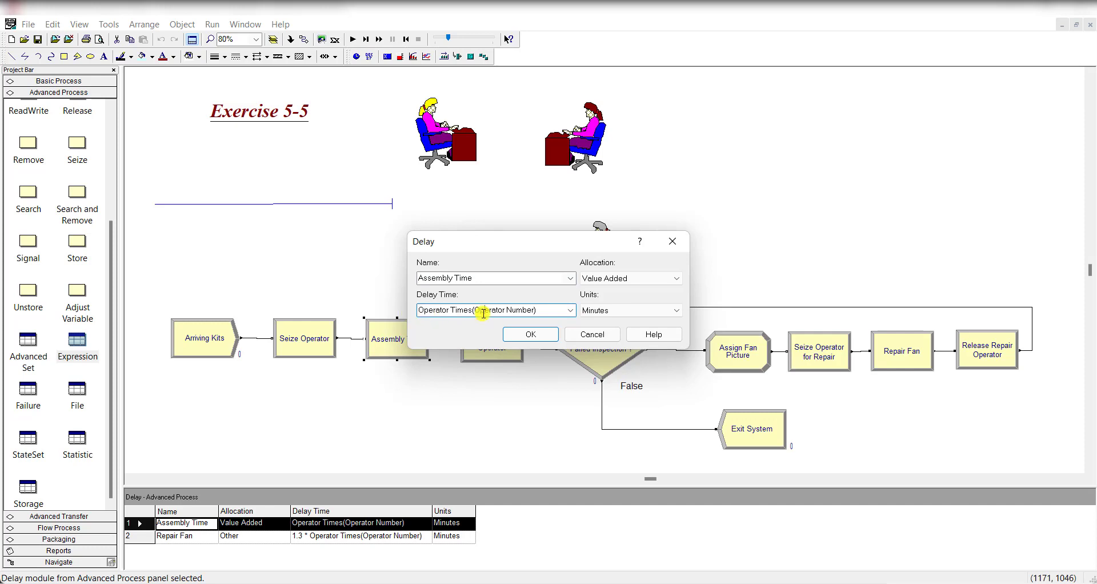
pyautogui.click(530, 333)
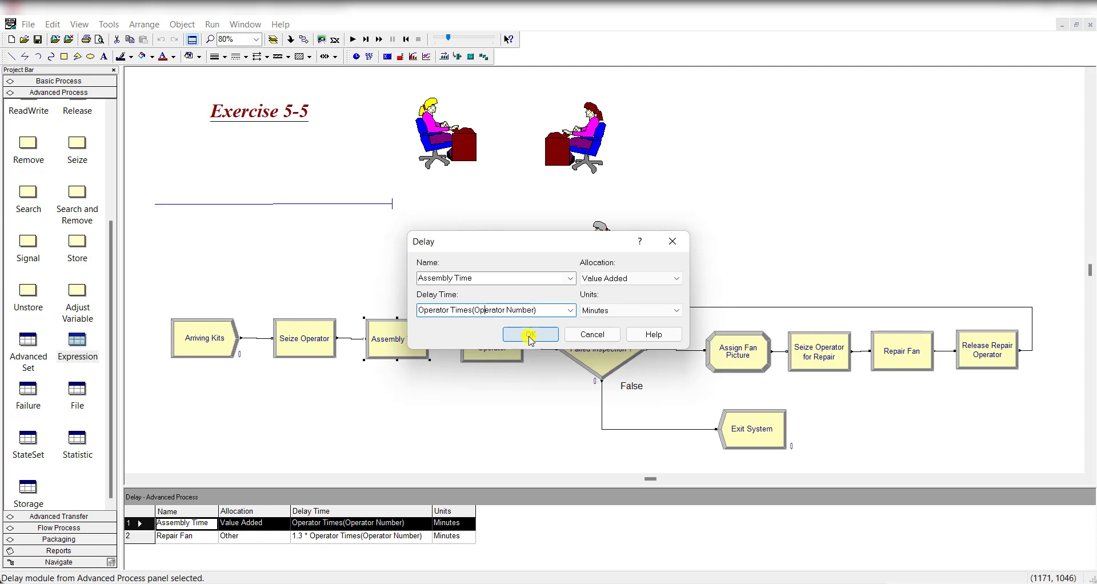
# Review Seize Operator's Operators set resource entry and close both dialogs unchanged
pyautogui.doubleClick(328, 345)
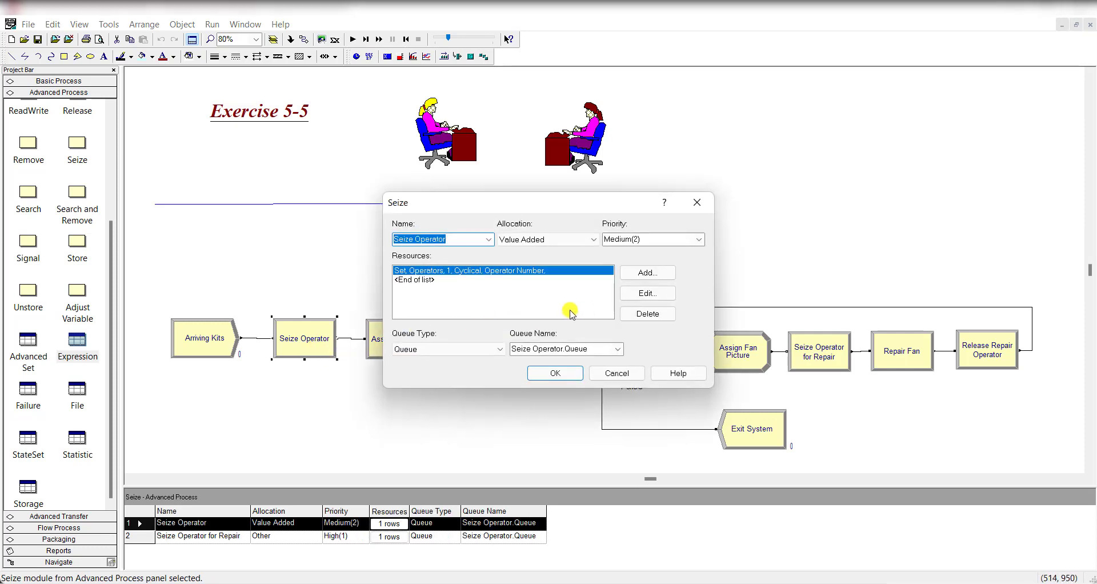
pyautogui.click(640, 292)
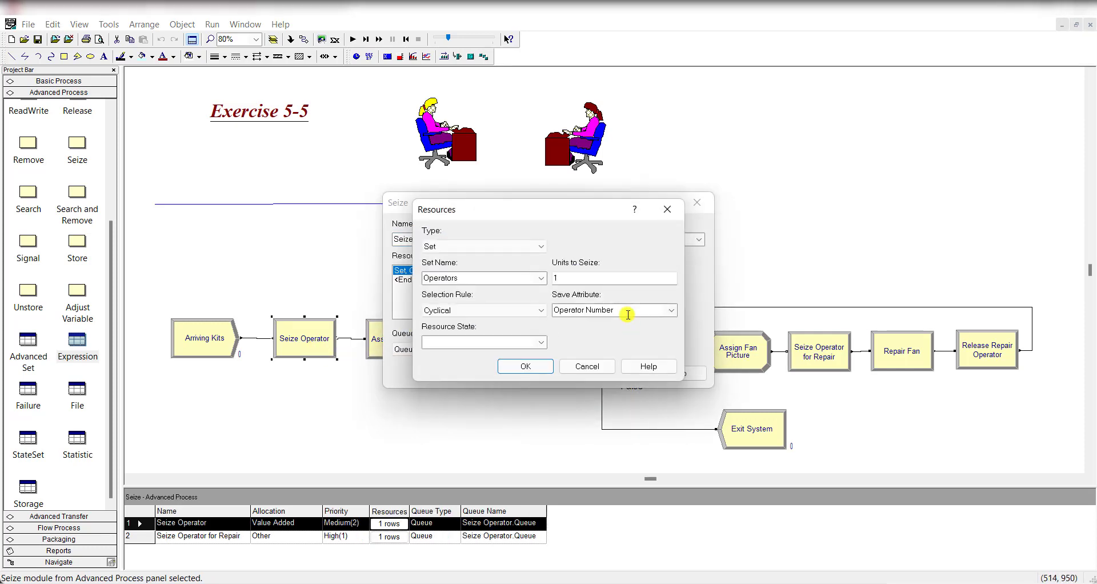
pyautogui.click(587, 366)
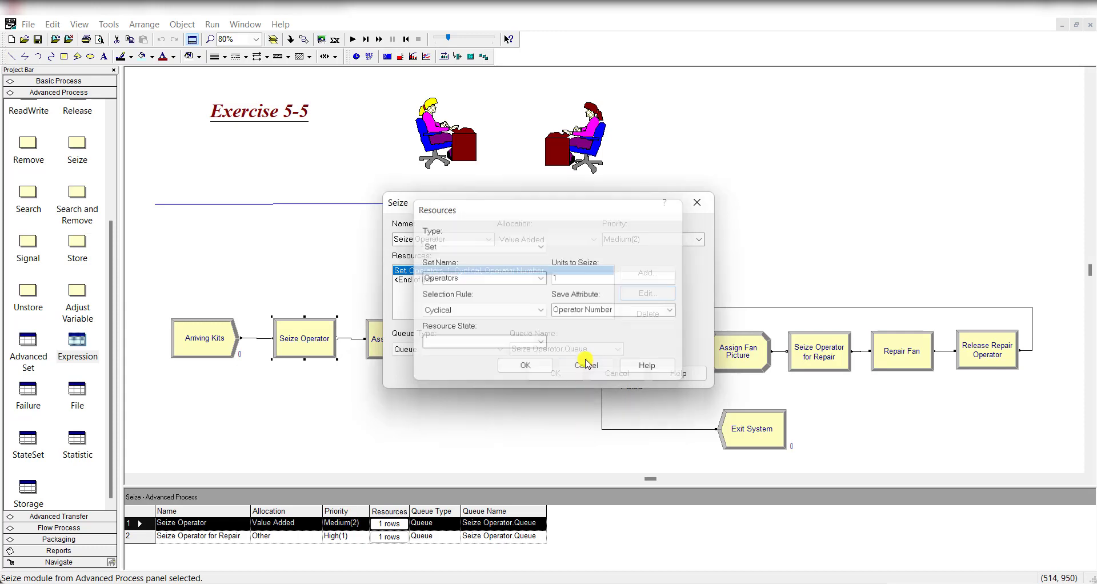
pyautogui.click(545, 367)
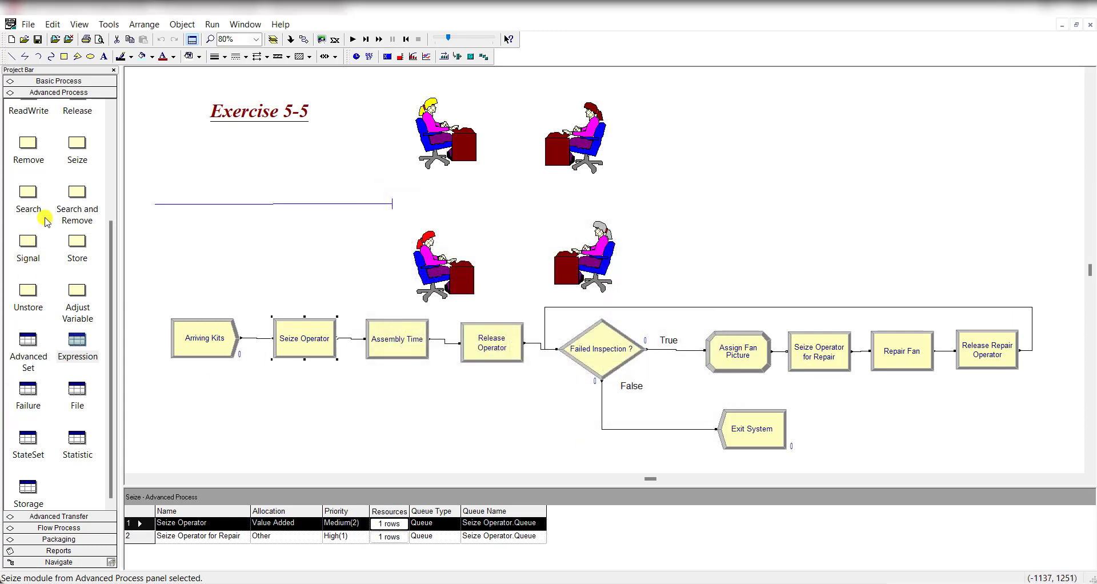
# Show the Set table and enlarge the Operators members list to see Operator 1 through Operator 4
pyautogui.click(77, 80)
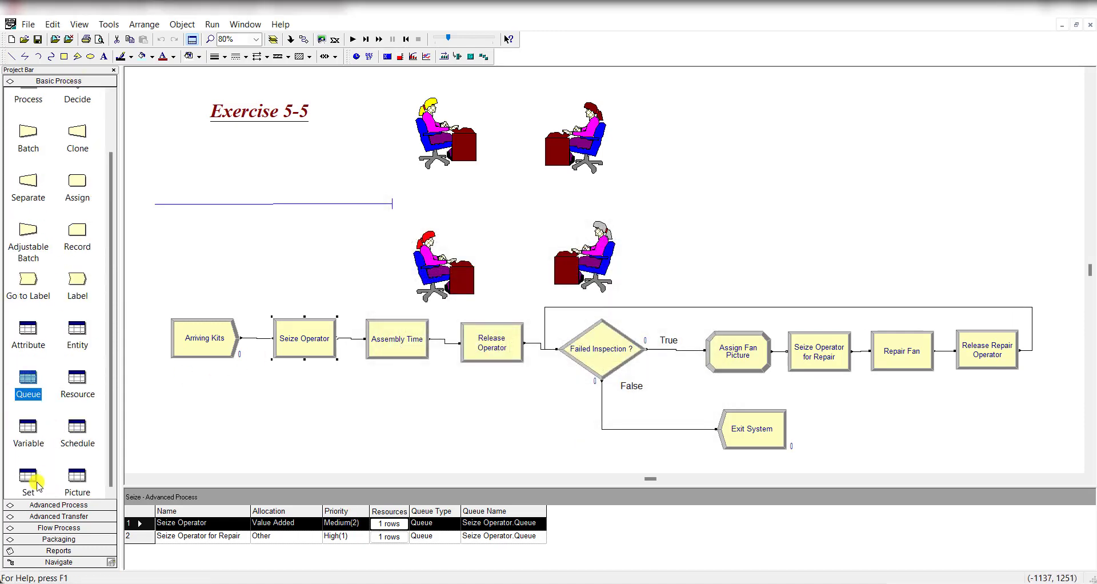
pyautogui.click(28, 477)
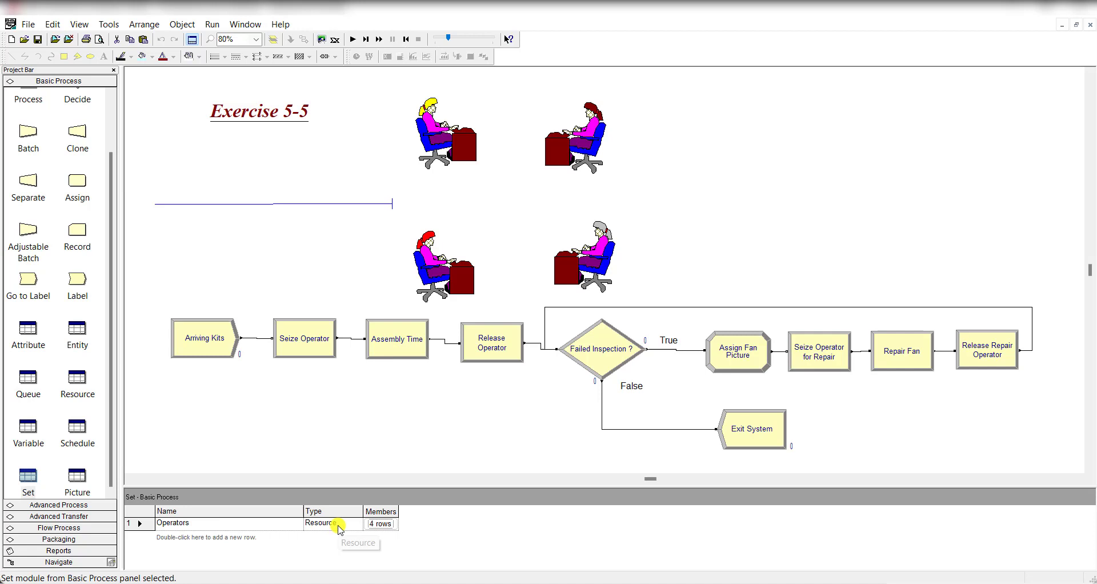
pyautogui.click(386, 524)
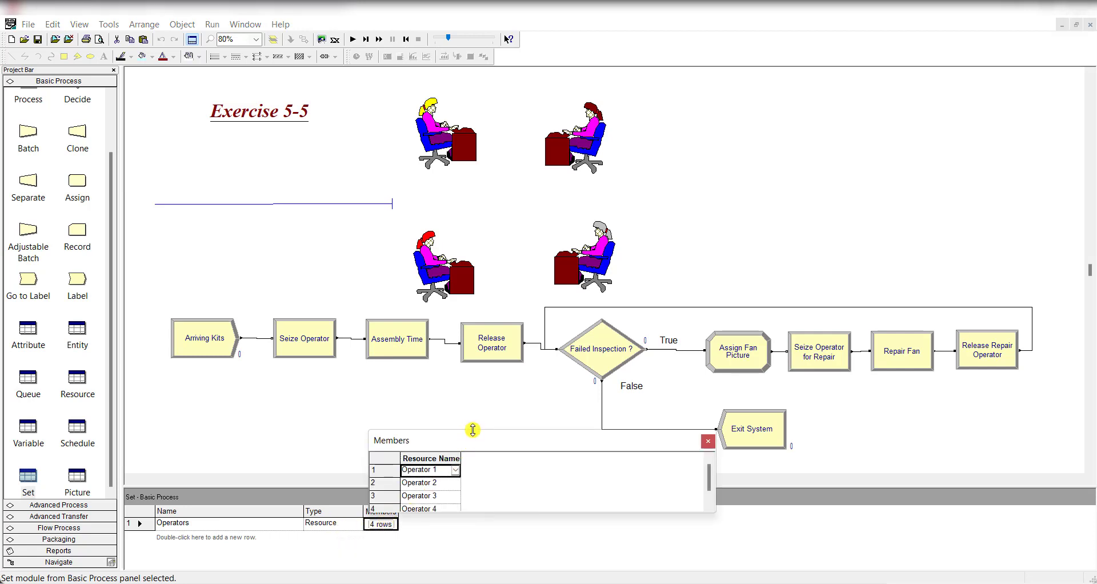
pyautogui.moveTo(474, 426); pyautogui.dragTo(488, 362)
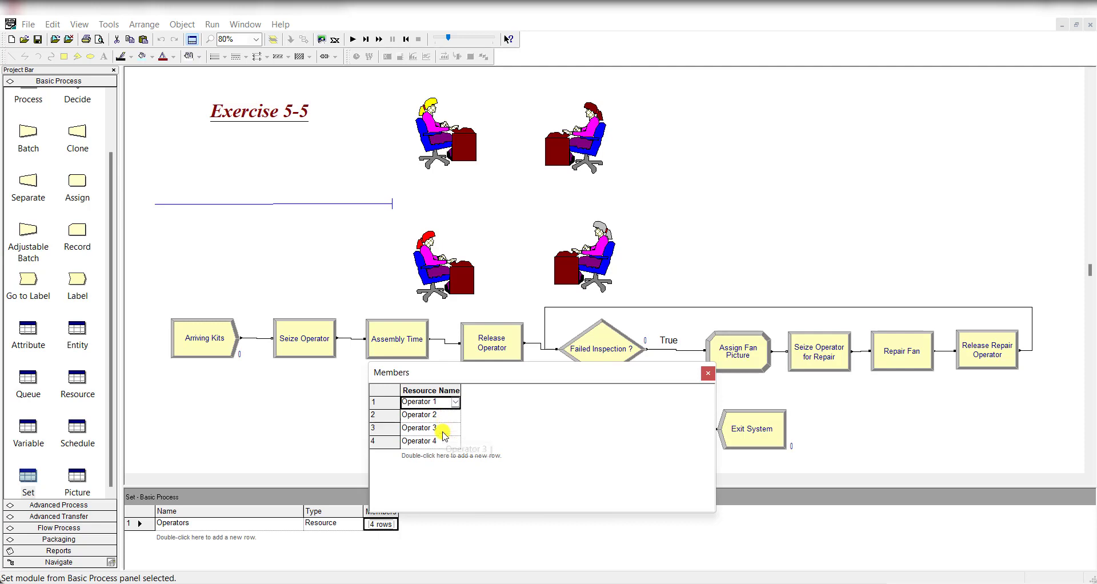
pyautogui.click(707, 373)
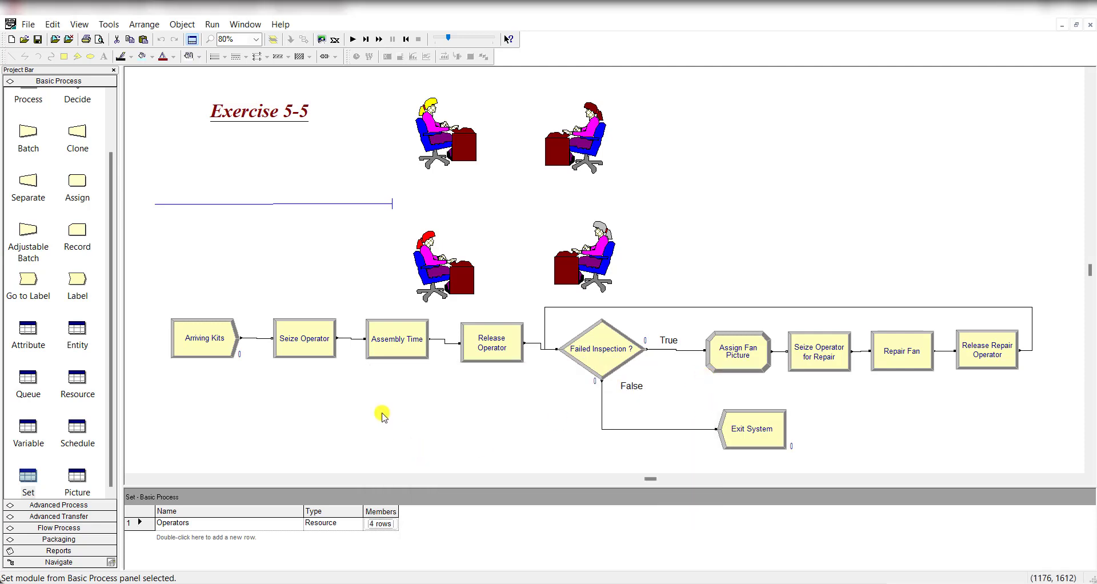
# Reopen Seize Operator's Operators set resource entry beside its settings, then close both unchanged
pyautogui.click(327, 348)
pyautogui.doubleClick(327, 350)
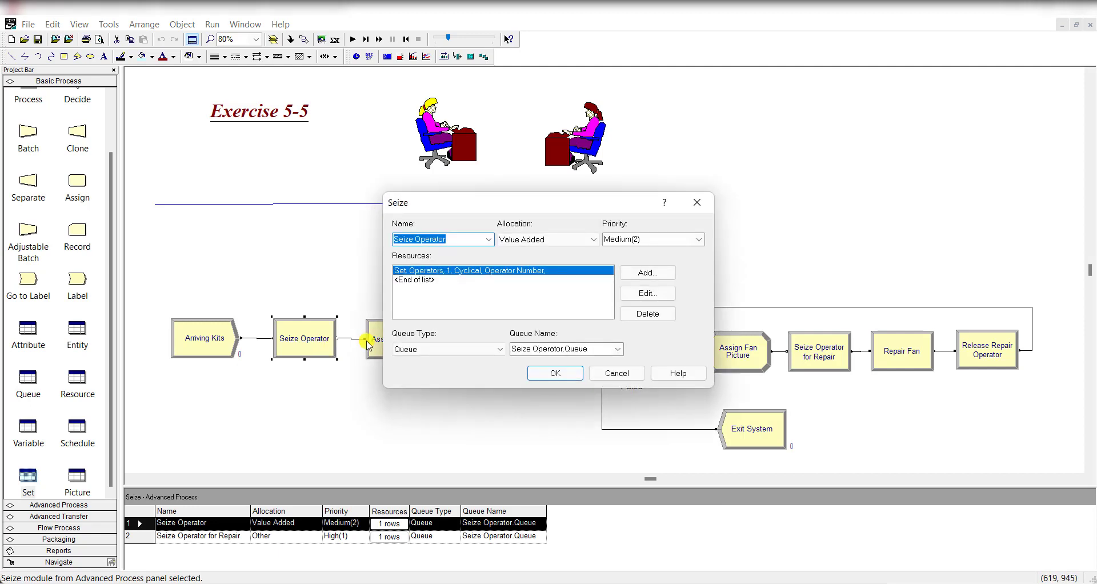
pyautogui.click(693, 289)
pyautogui.moveTo(479, 213); pyautogui.dragTo(652, 241)
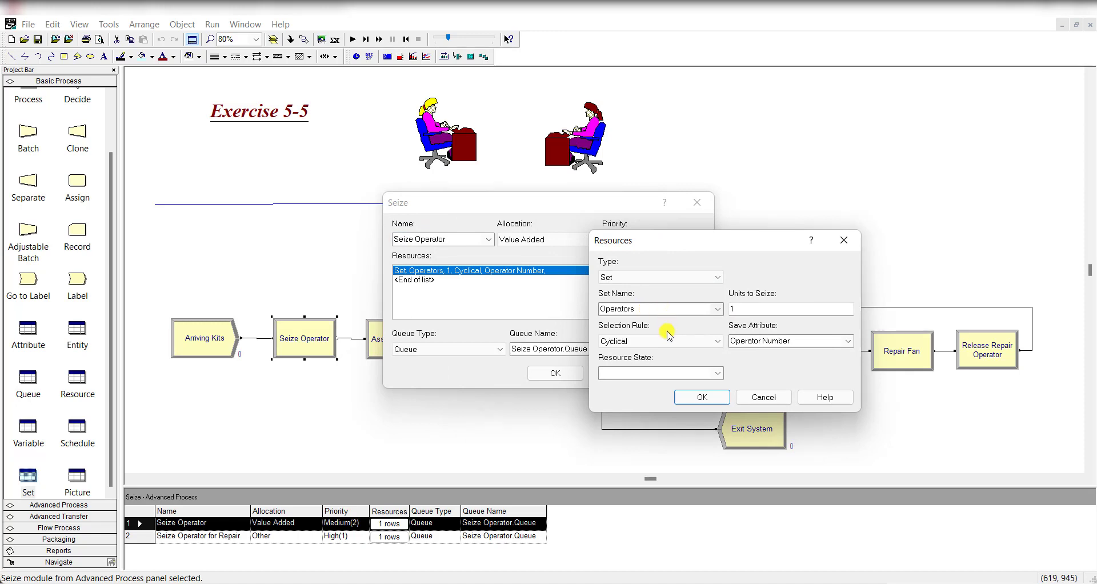
pyautogui.click(685, 396)
pyautogui.click(556, 373)
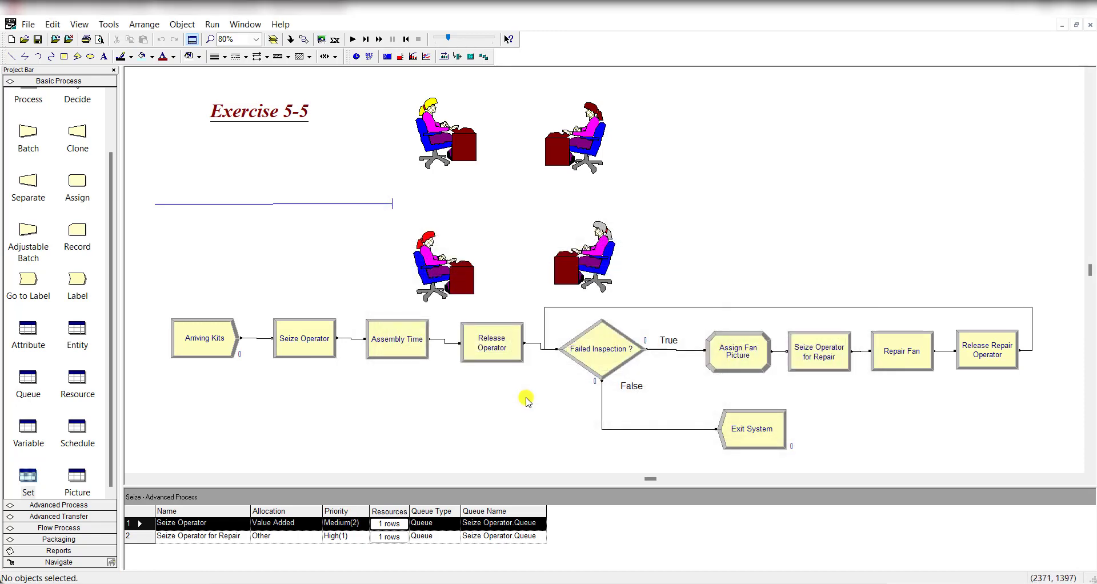
# Review Release Operator's resource entry, which releases the Operators member indexed by Operator Number
pyautogui.doubleClick(512, 342)
pyautogui.click(635, 312)
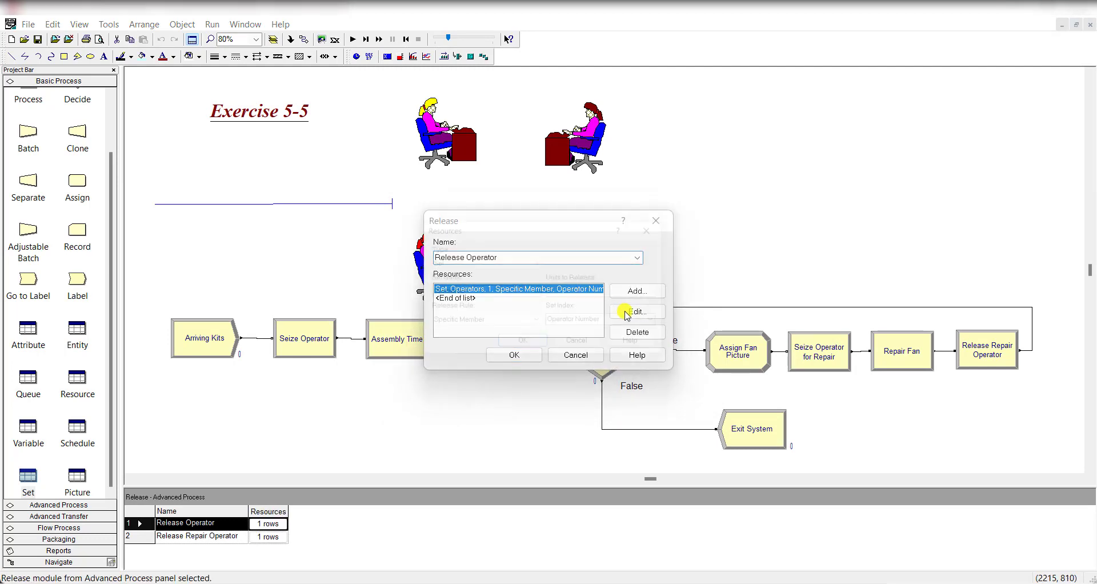
pyautogui.moveTo(552, 227); pyautogui.dragTo(664, 275)
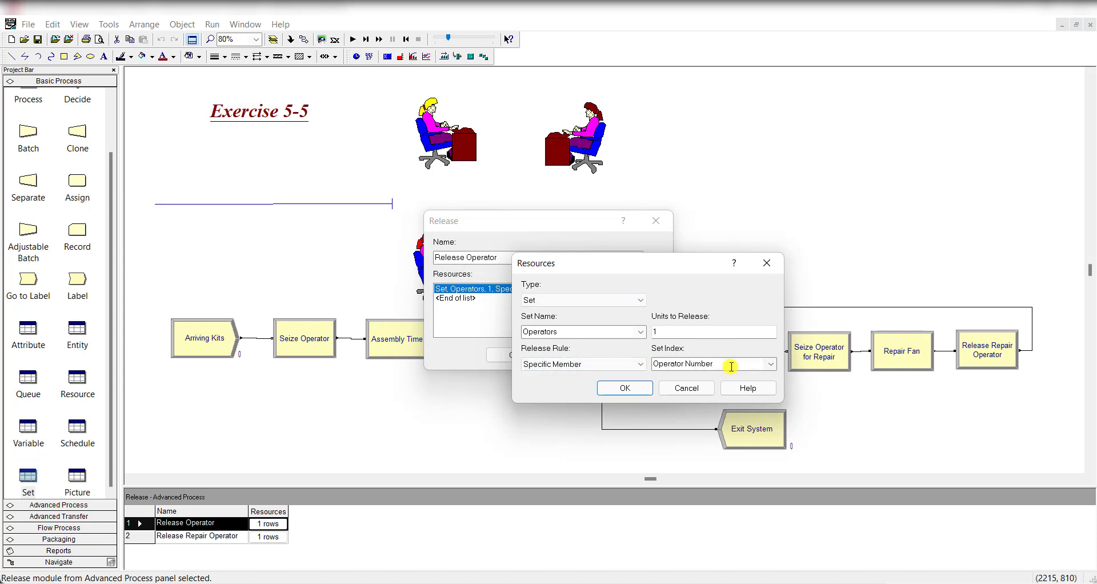
pyautogui.click(624, 387)
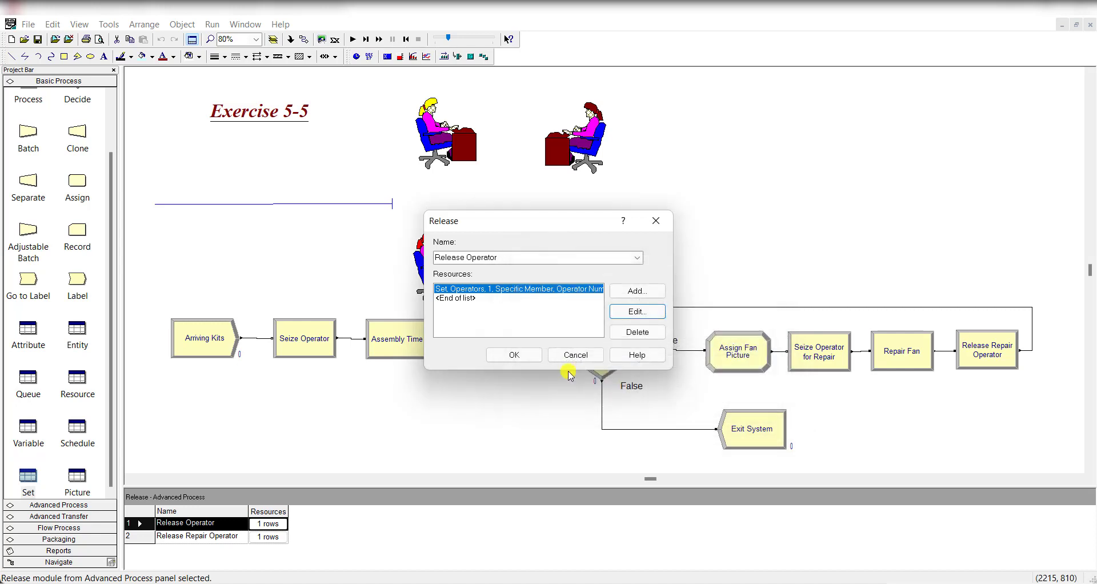
pyautogui.click(519, 358)
# Check Failed Inspection ? is 2-way by Chance with Percent True 7, closing it unchanged
pyautogui.doubleClick(604, 344)
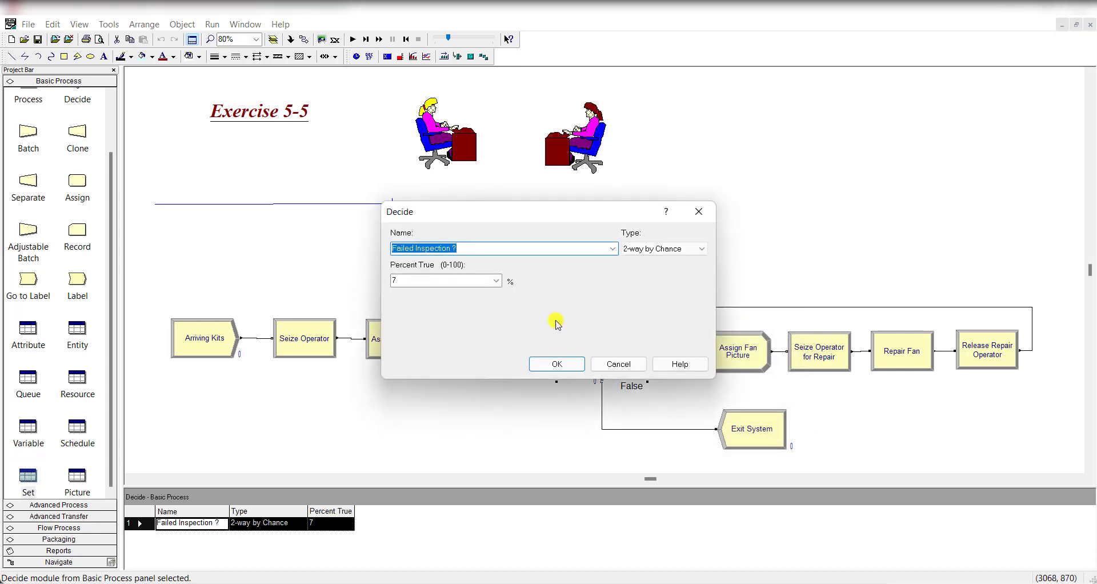
pyautogui.click(549, 248)
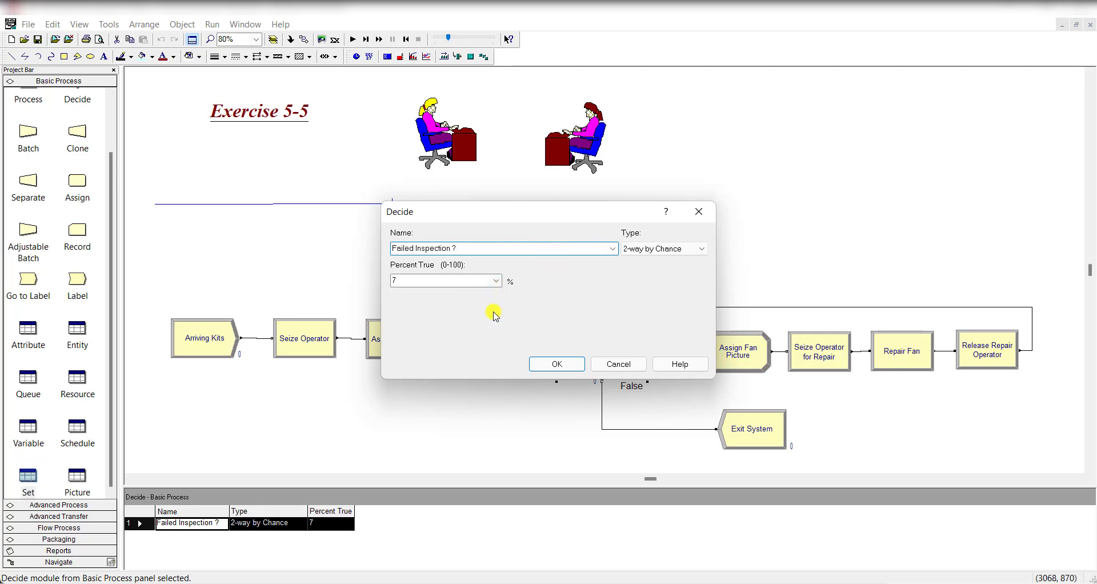
pyautogui.click(545, 364)
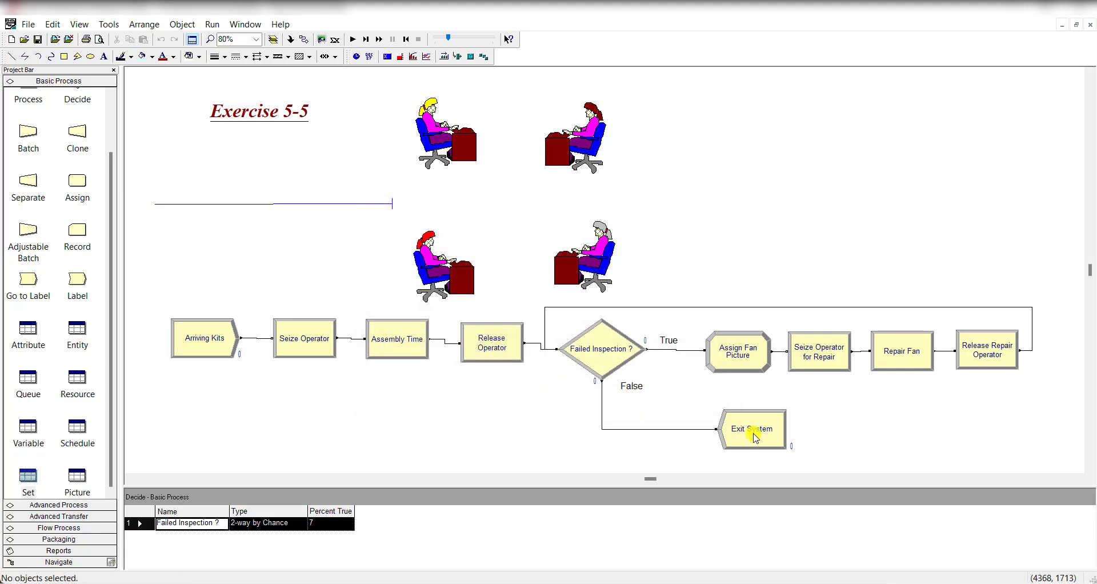
# Check that Assign Fan Picture sets Entity Picture to Picture.Fan, closing its dialogs unchanged
pyautogui.doubleClick(721, 364)
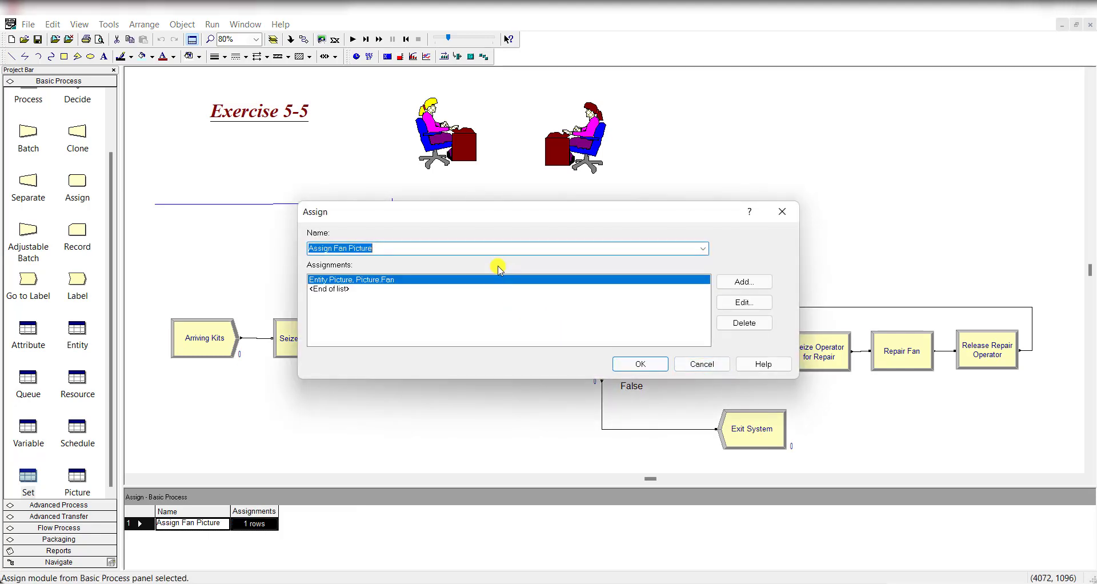
pyautogui.click(744, 302)
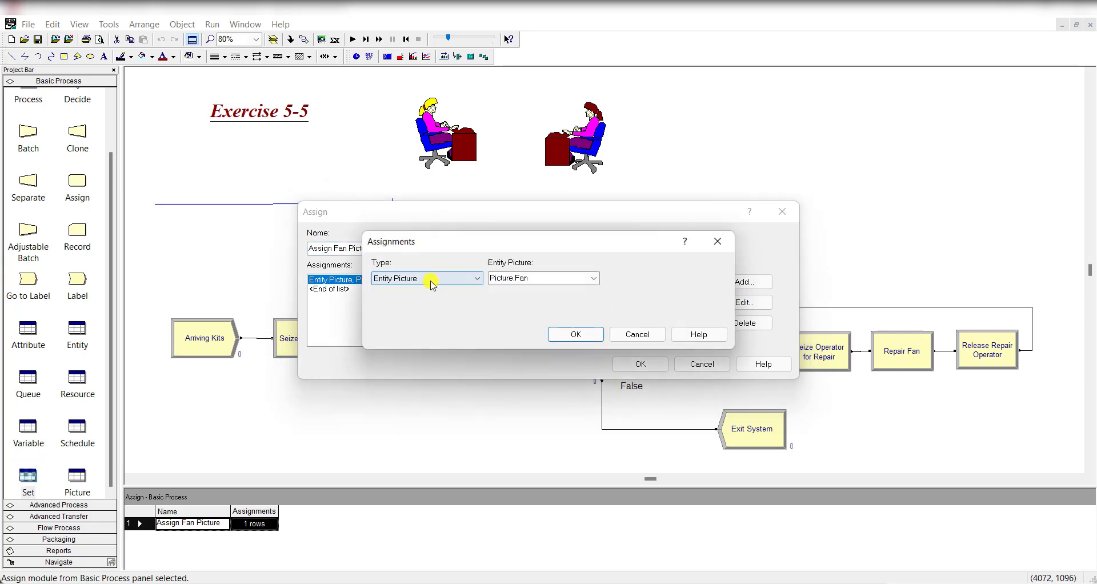
pyautogui.click(567, 336)
pyautogui.click(634, 363)
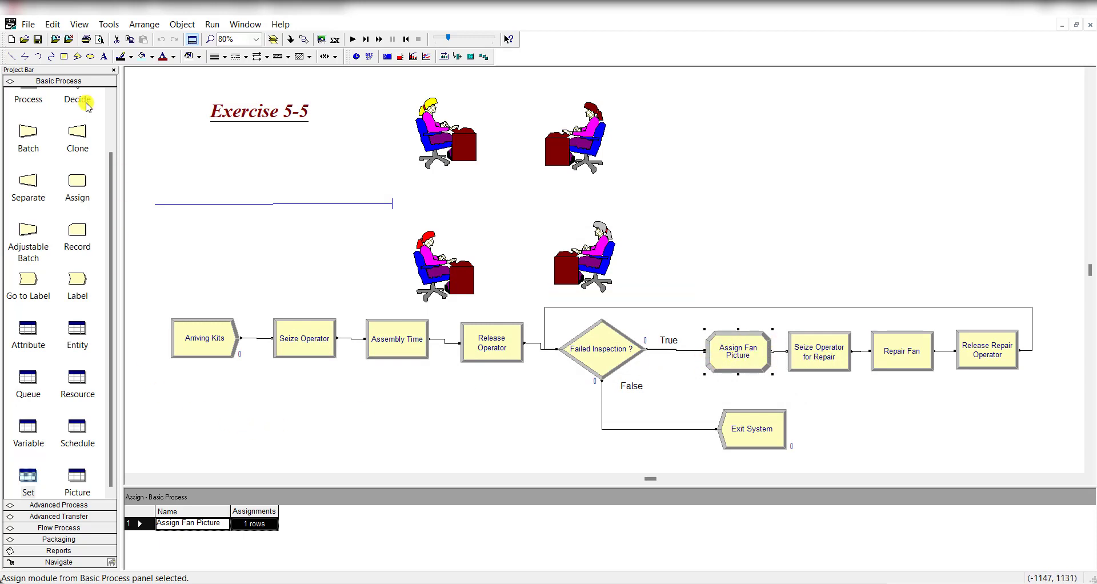
pyautogui.click(51, 25)
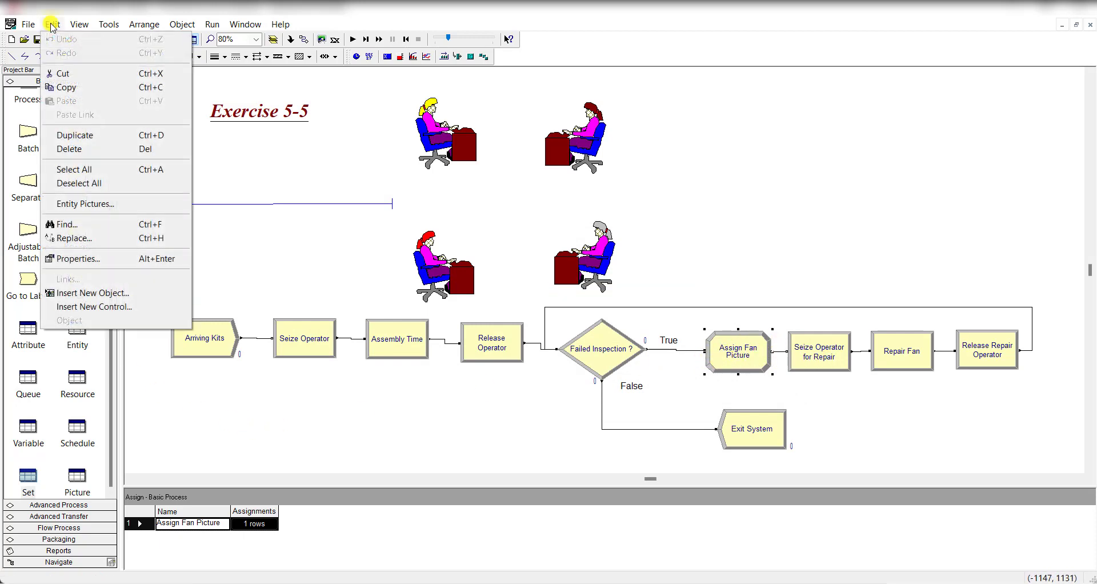
# View the Picture.Fan and Picture.Kits images in Entity Pictures, then show the Entity table
pyautogui.click(98, 203)
pyautogui.moveTo(284, 152); pyautogui.dragTo(308, 303)
pyautogui.click(256, 303)
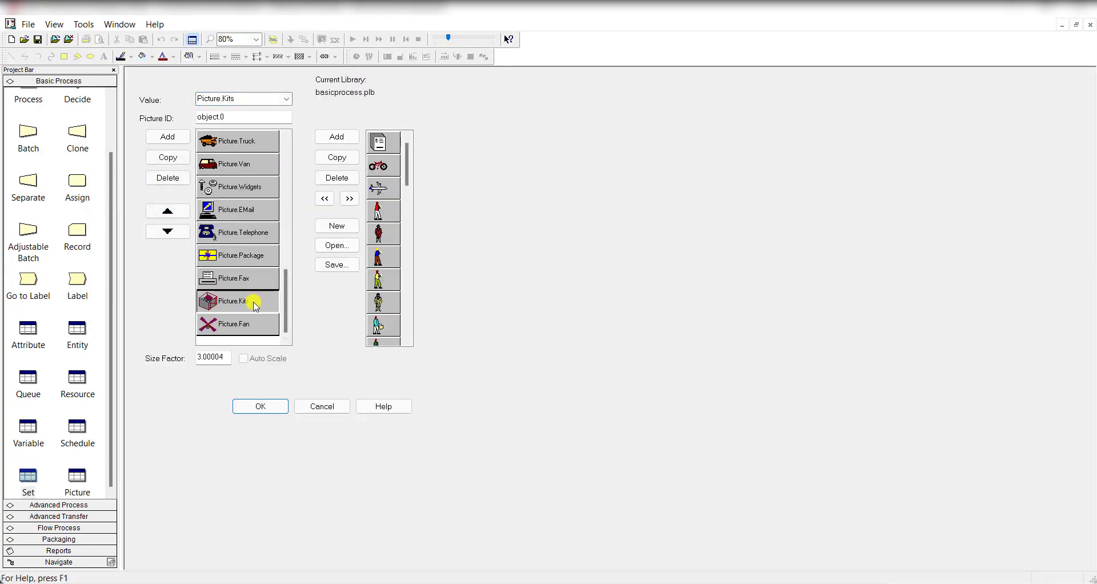
pyautogui.click(247, 321)
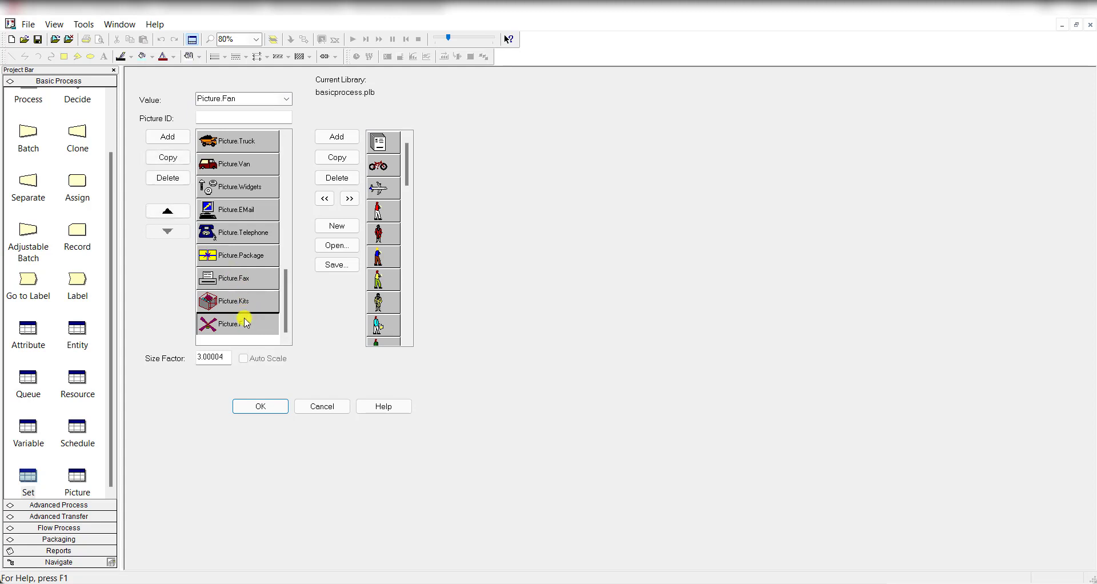
pyautogui.doubleClick(245, 322)
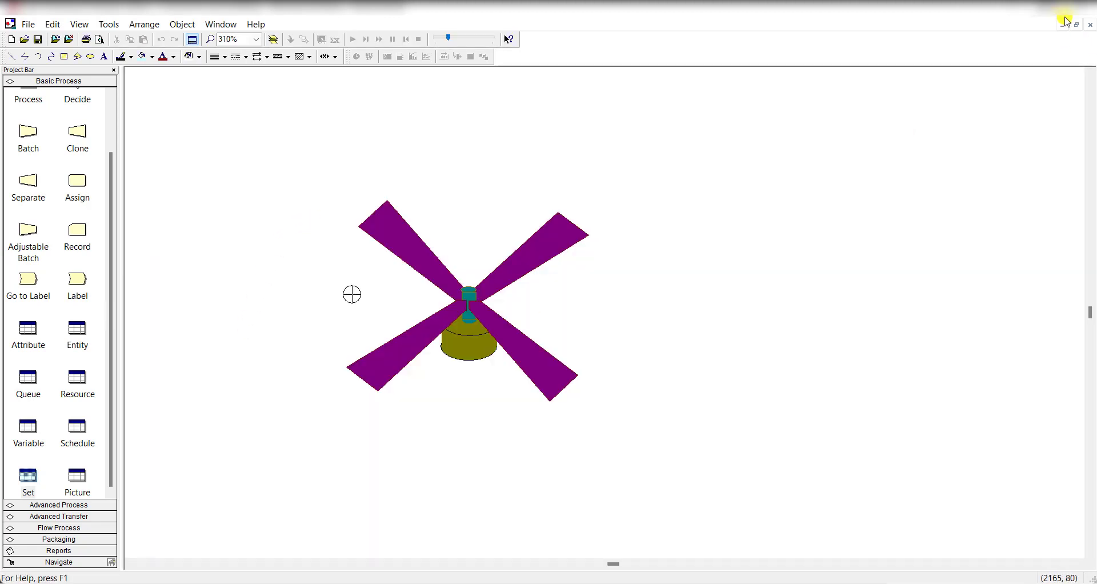
pyautogui.click(1090, 24)
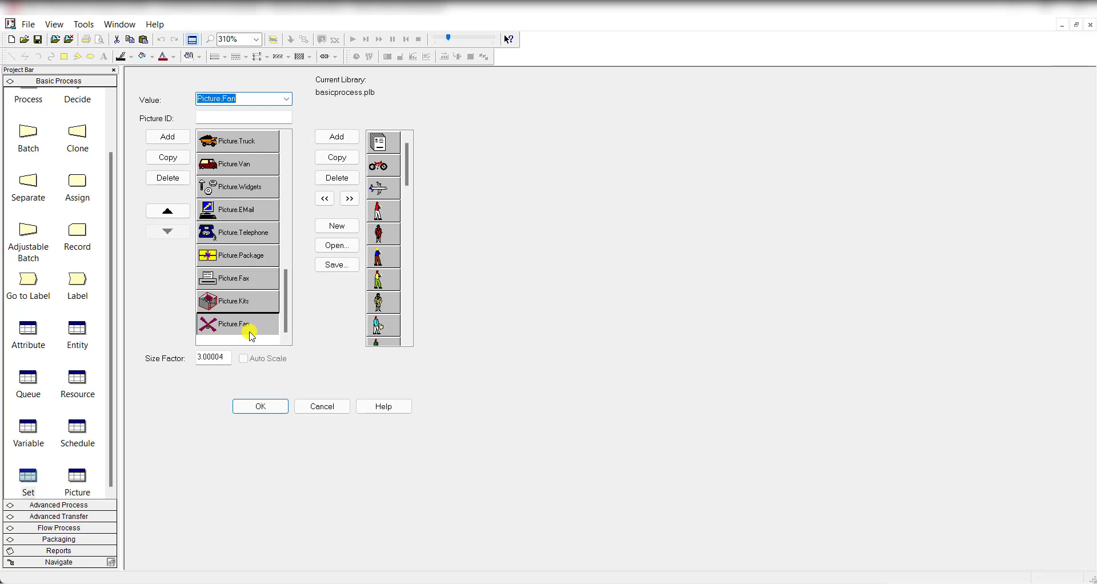
pyautogui.doubleClick(250, 314)
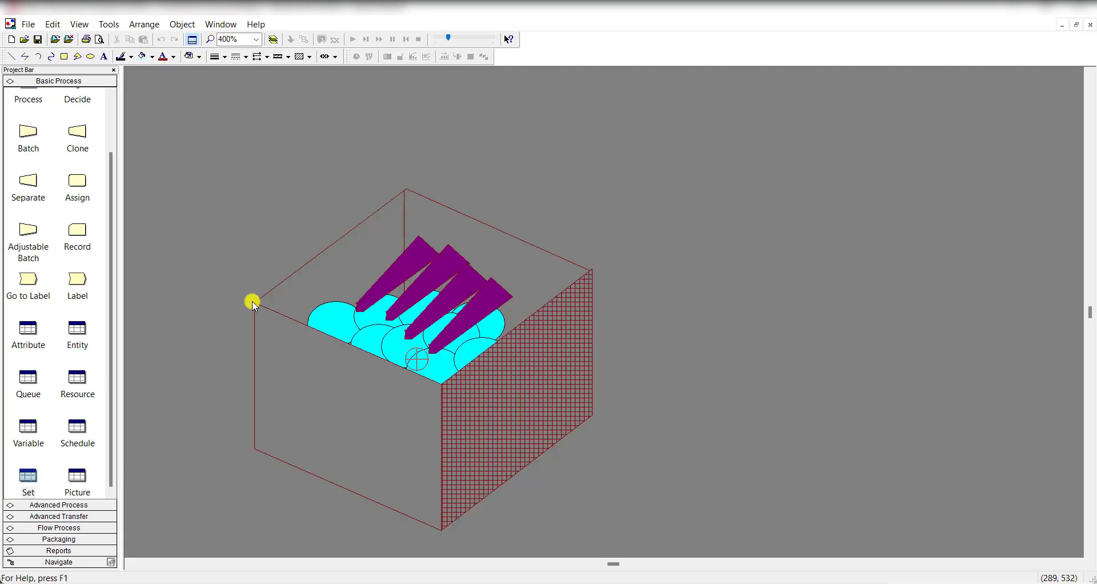
pyautogui.click(1090, 25)
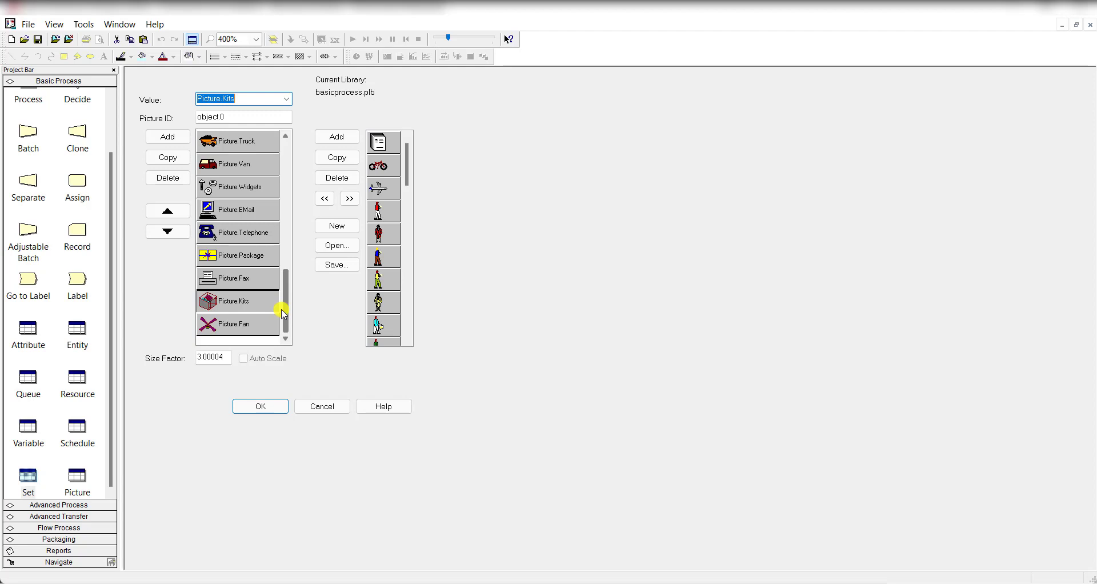
pyautogui.click(258, 406)
pyautogui.click(83, 334)
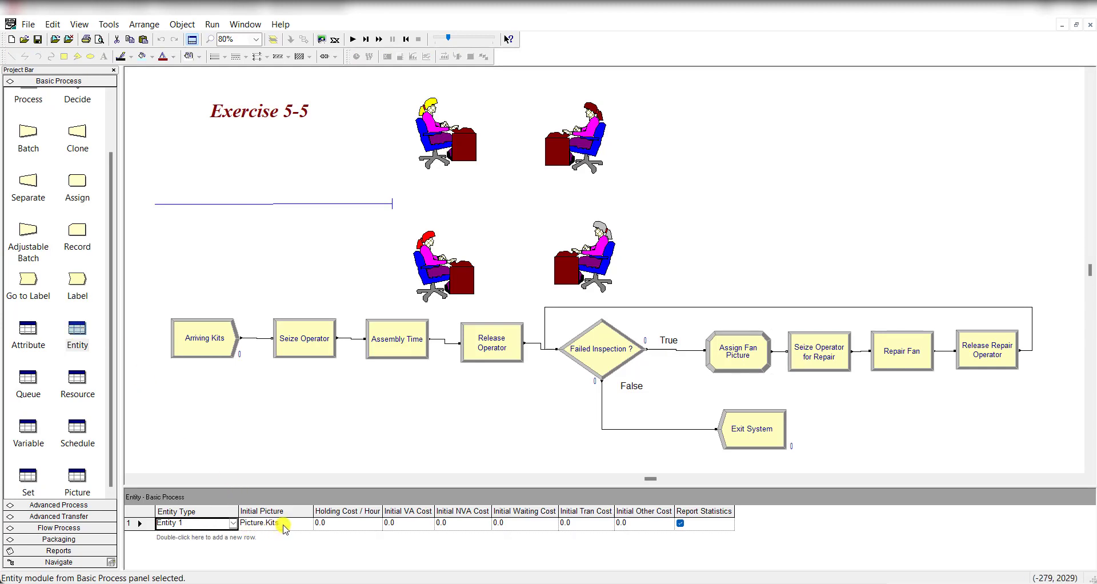
# Check Entity 1's Picture.Kits start and Assign Fan Picture, then open Seize Operator for Repair
pyautogui.click(292, 525)
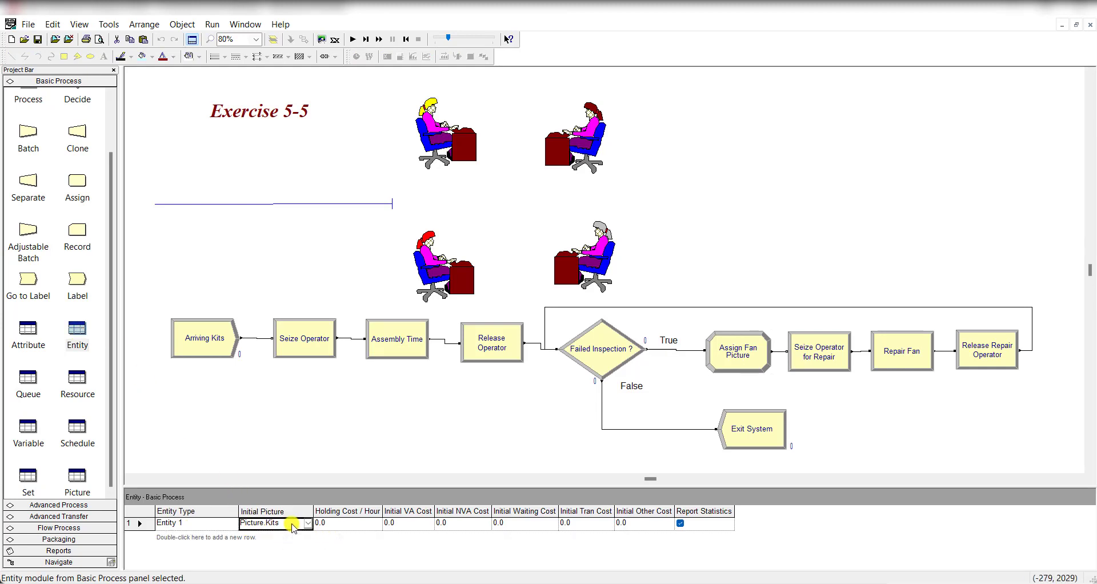
pyautogui.doubleClick(725, 354)
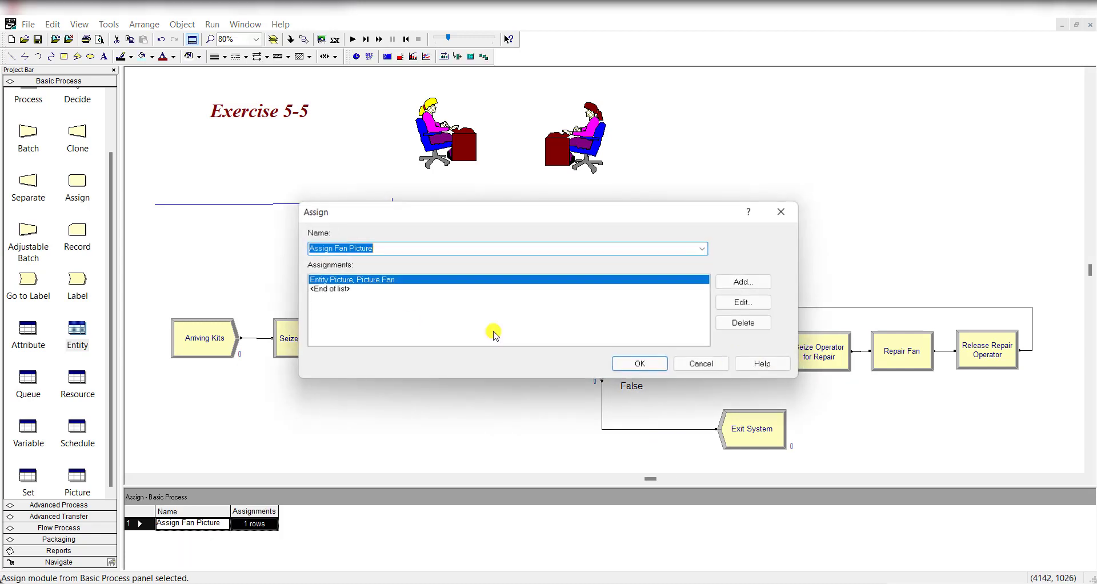
pyautogui.click(639, 364)
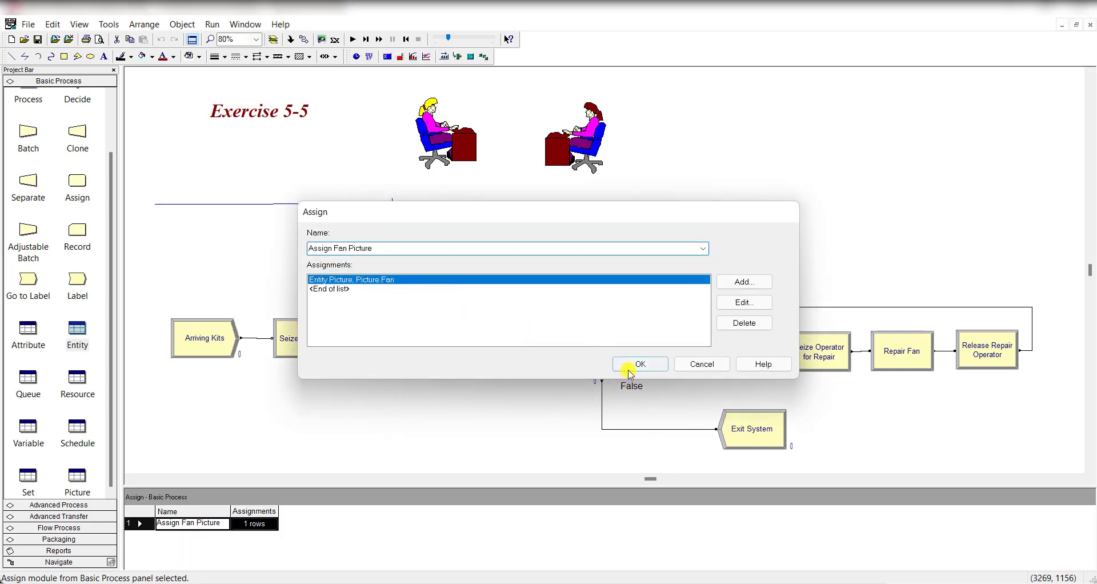
pyautogui.doubleClick(808, 361)
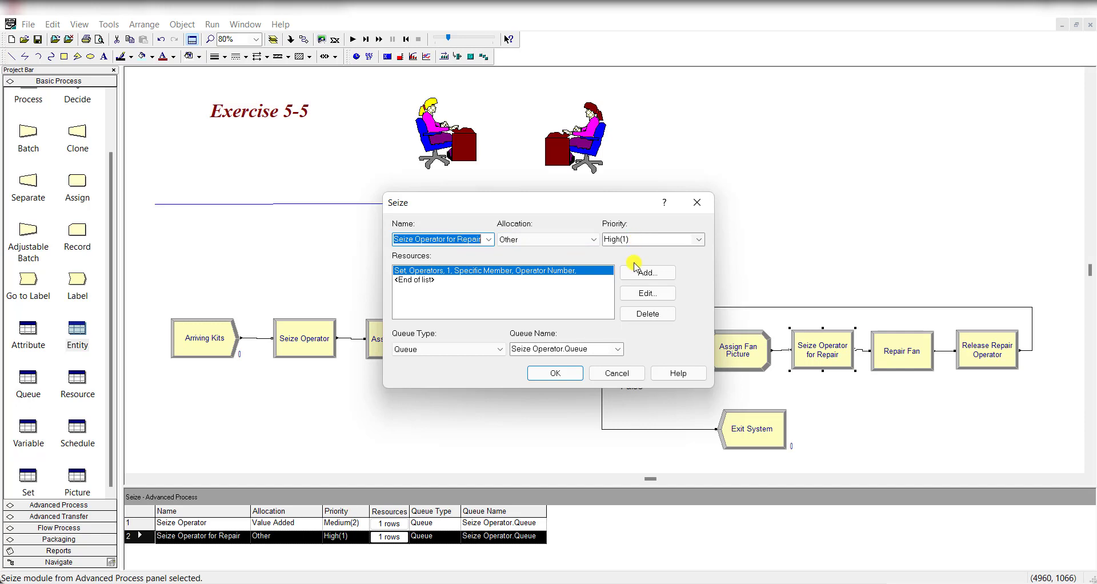
# Review the repair seize's Operators set Specific Member (Operator Number) row and close it unchanged
pyautogui.click(647, 293)
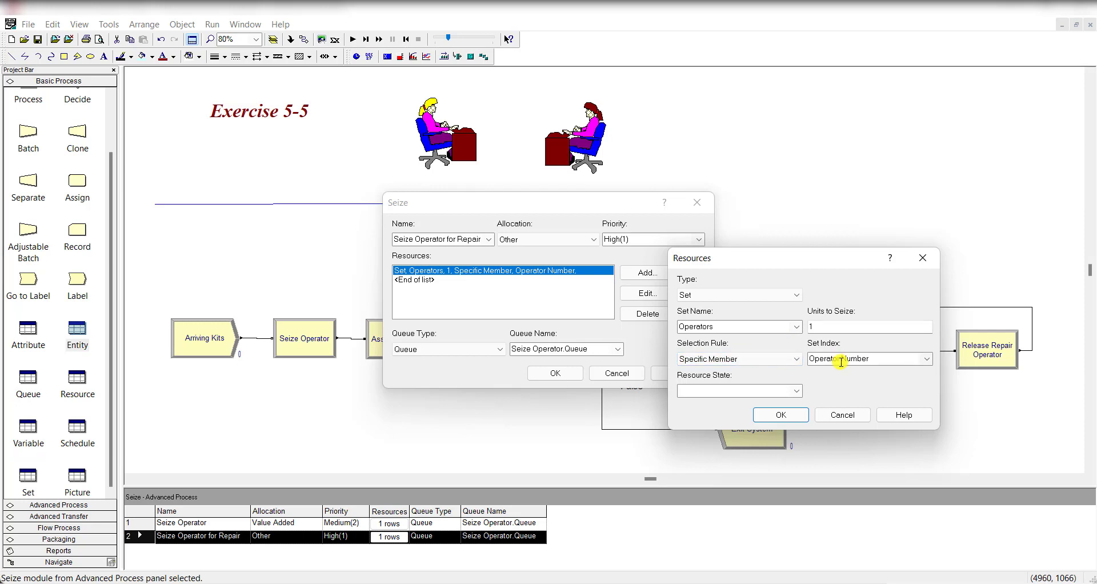
pyautogui.click(780, 414)
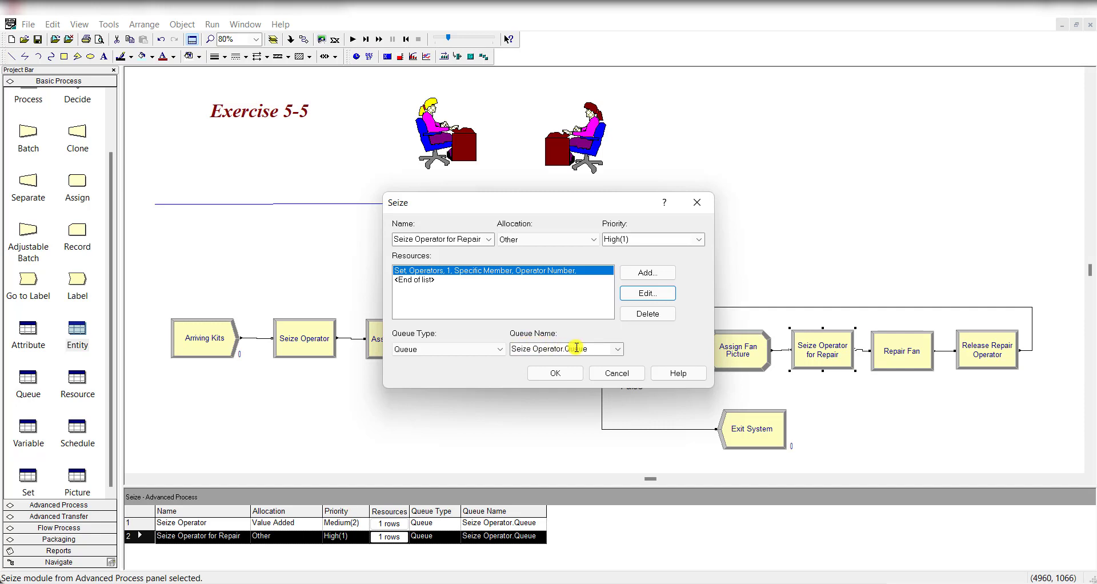
pyautogui.click(557, 372)
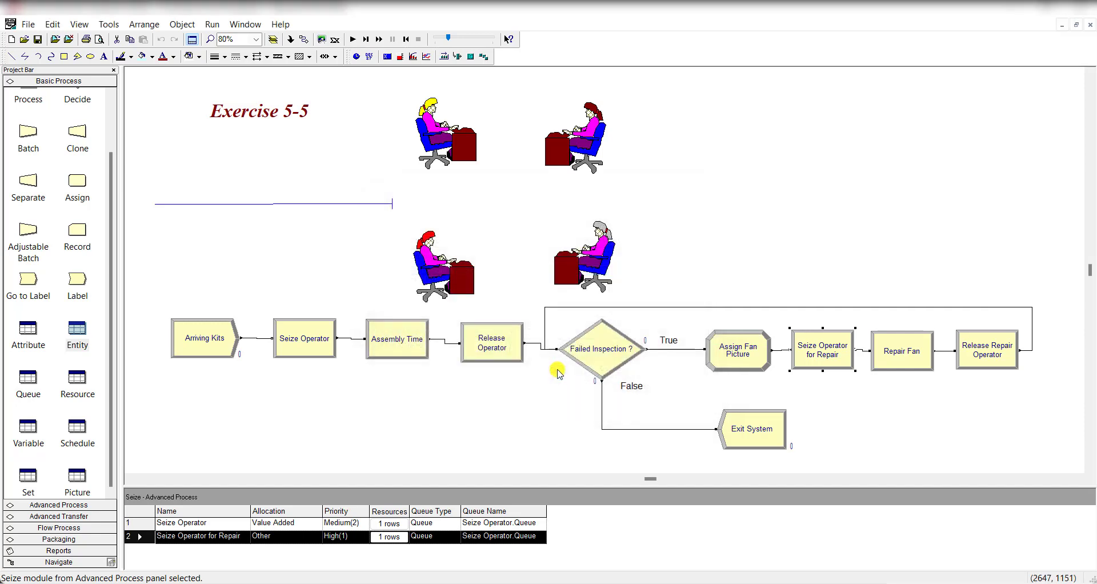
pyautogui.click(372, 209)
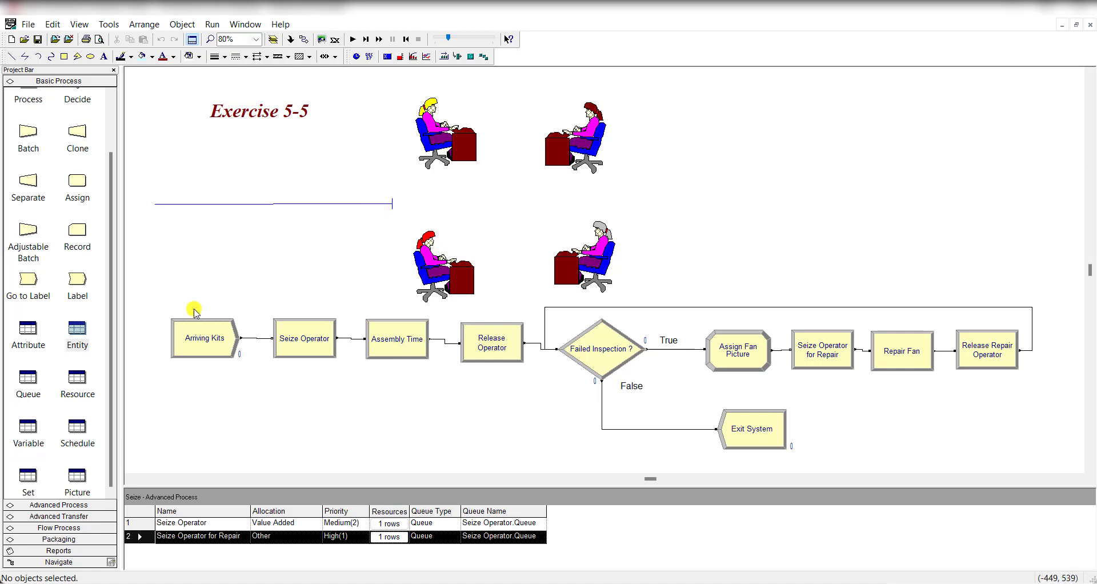
# Mark Seize Operator.Queue as Shared in the Queue table, keeping First In First Out with statistics
pyautogui.click(34, 383)
pyautogui.click(338, 523)
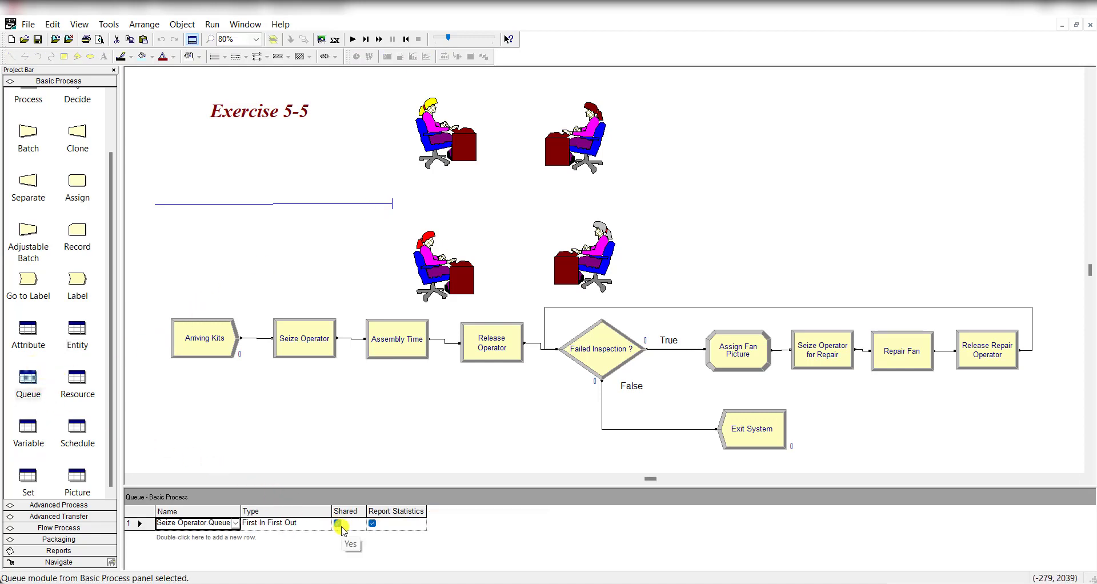
pyautogui.click(355, 204)
pyautogui.click(358, 233)
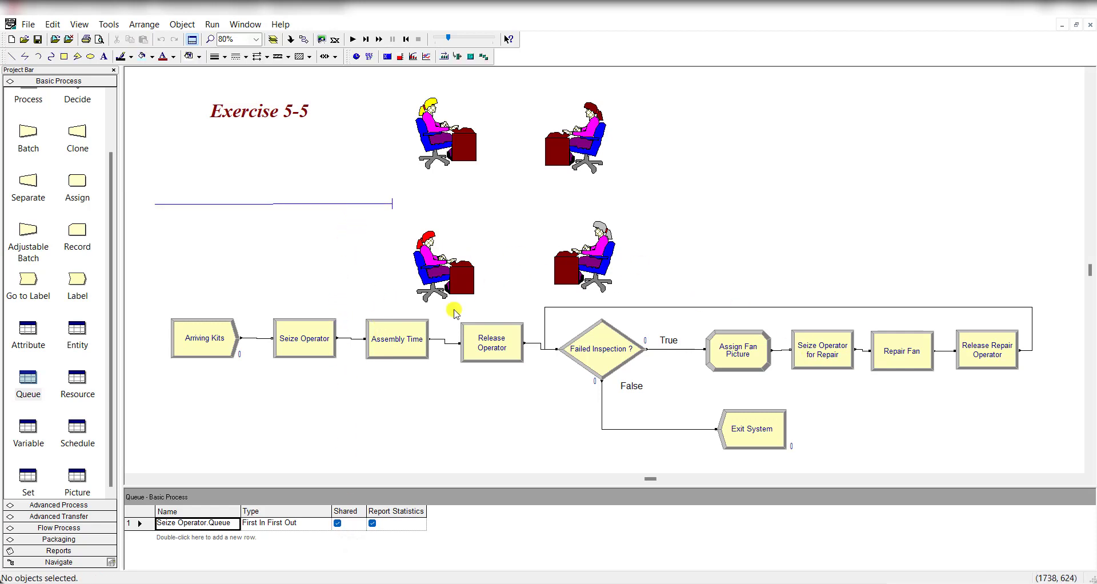
pyautogui.doubleClick(912, 340)
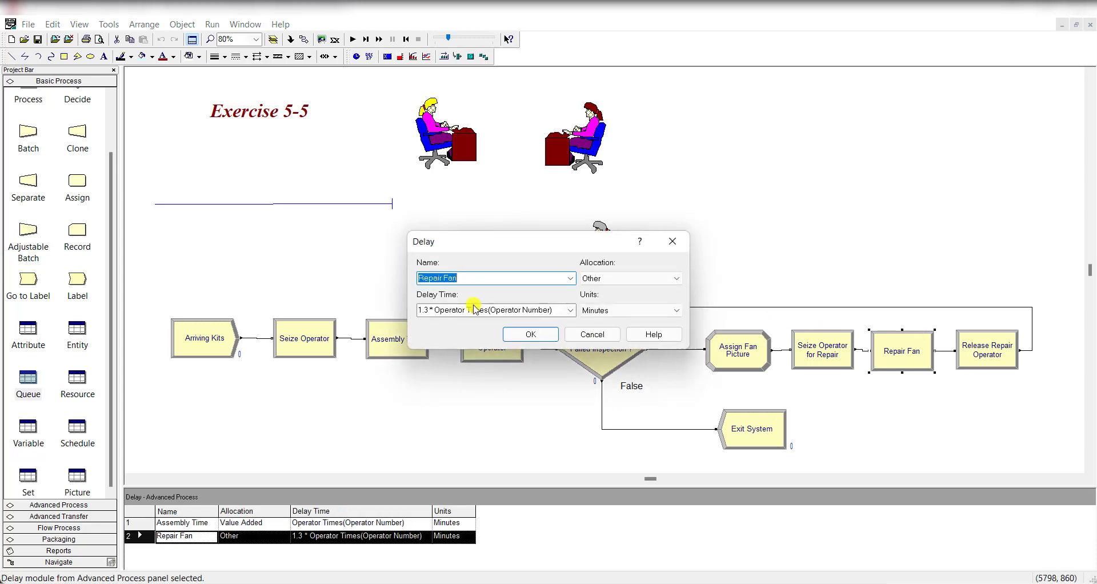
pyautogui.click(437, 312)
pyautogui.click(440, 310)
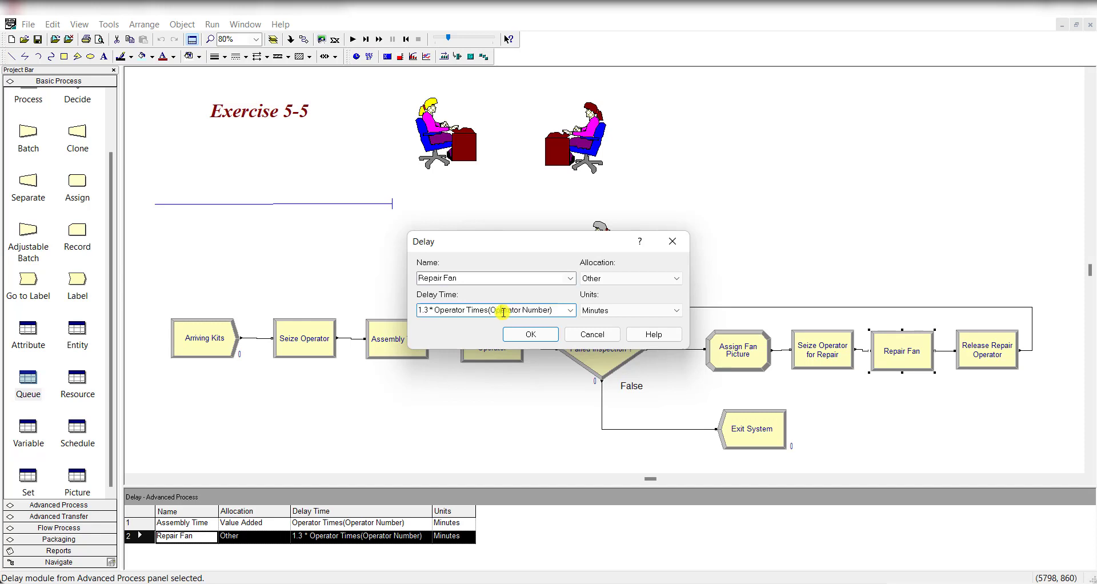
pyautogui.moveTo(552, 310); pyautogui.dragTo(448, 309)
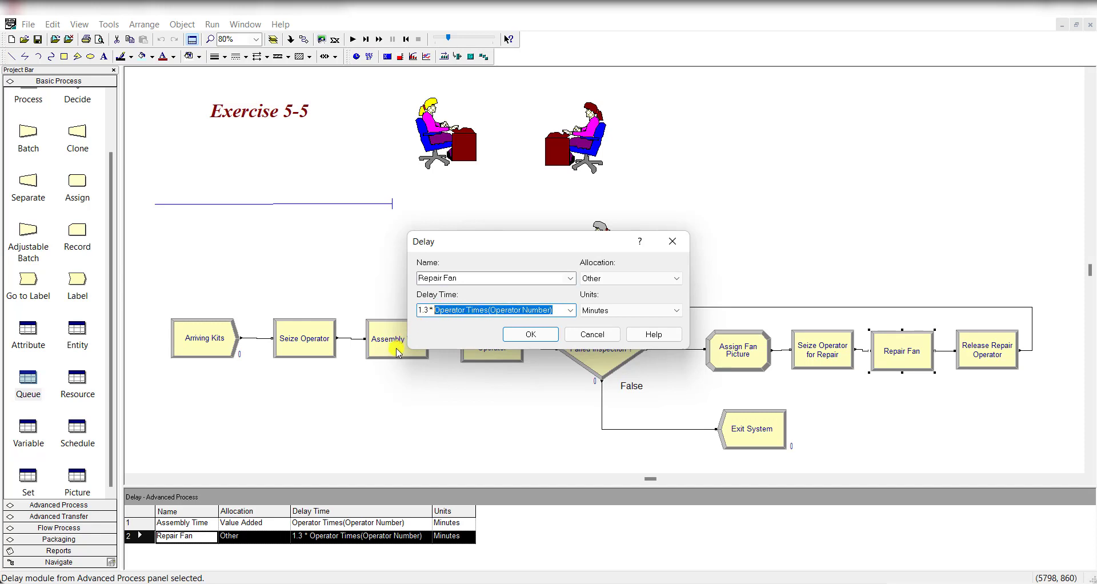
pyautogui.moveTo(480, 241); pyautogui.dragTo(550, 238)
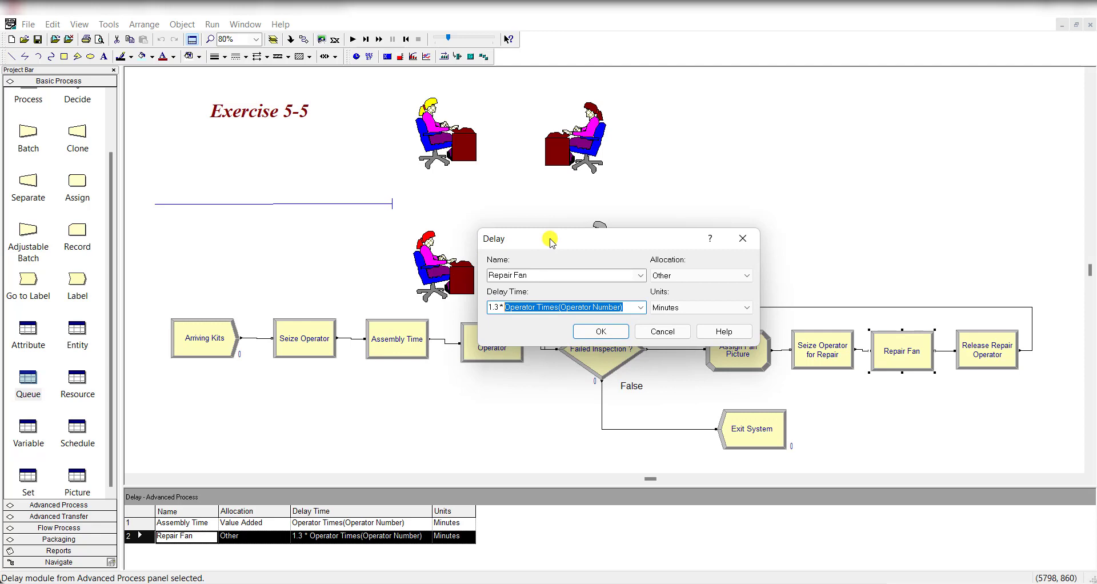
pyautogui.click(500, 305)
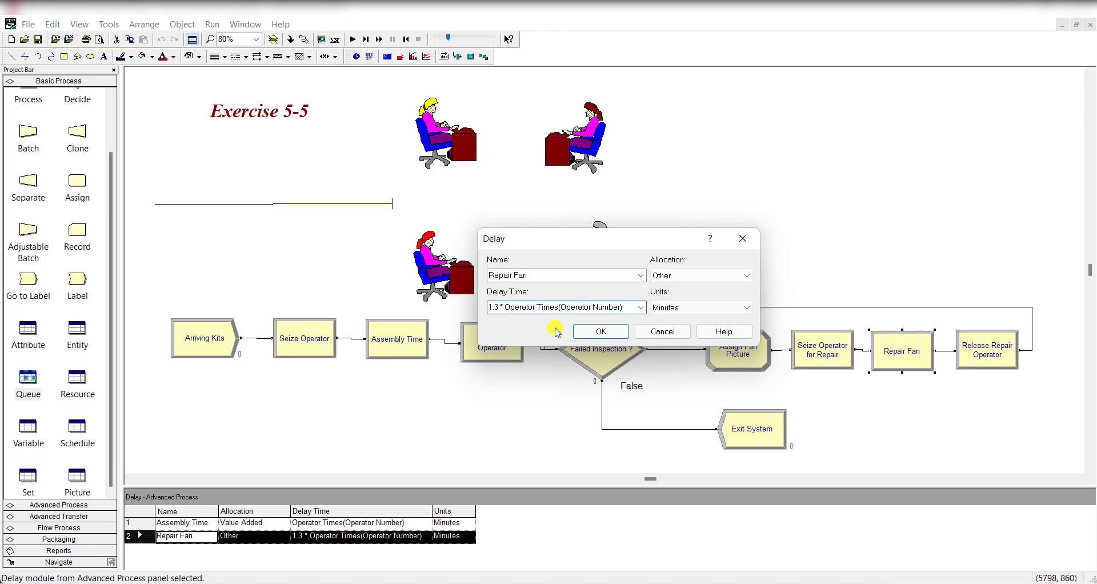
pyautogui.click(579, 336)
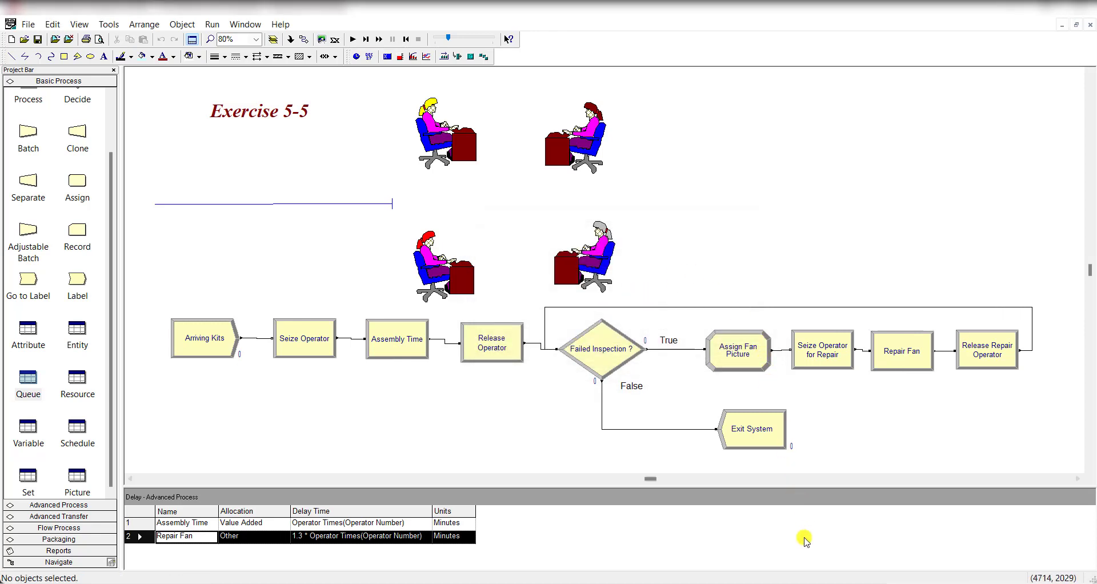
pyautogui.click(804, 580)
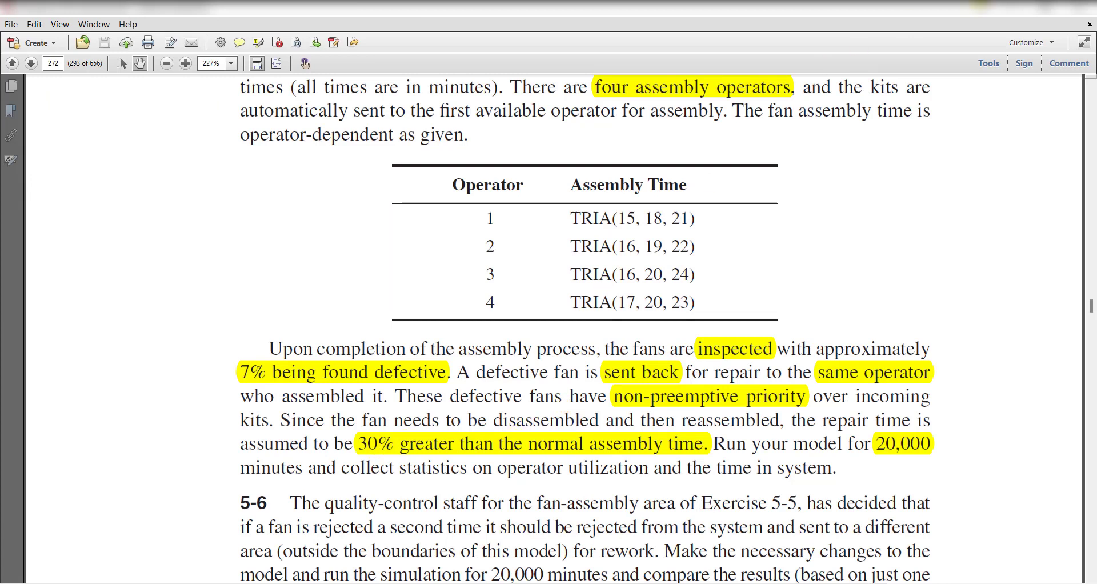
pyautogui.hotkey('alt', 'Tab')
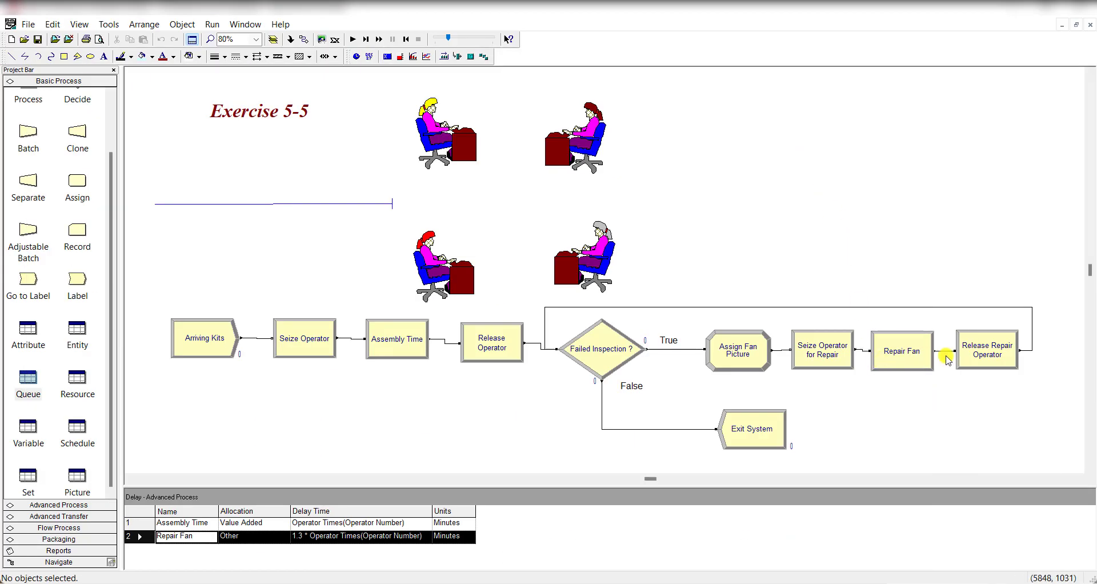
pyautogui.doubleClick(985, 349)
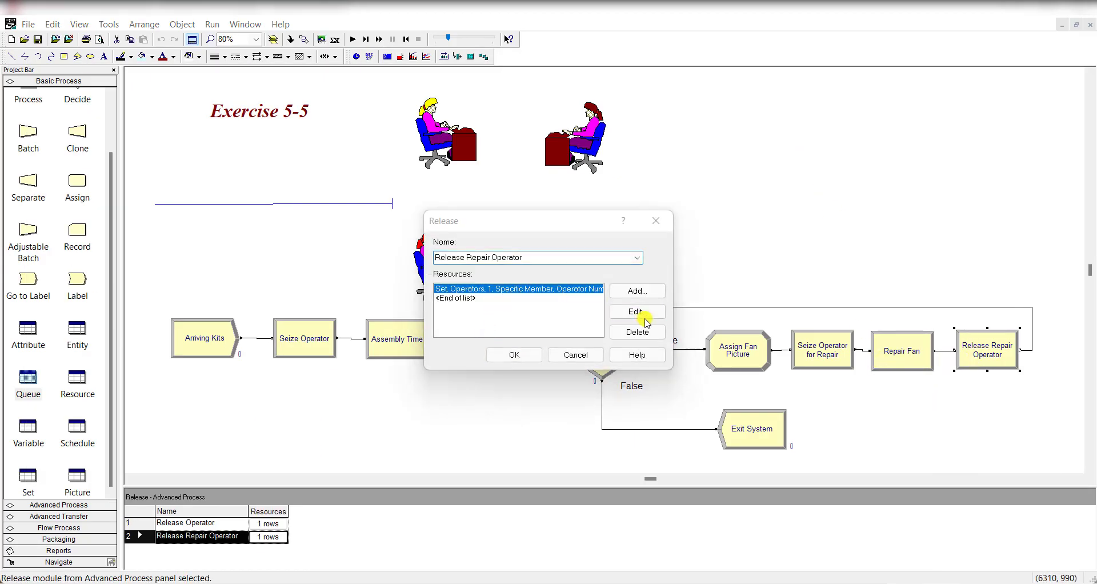
pyautogui.click(644, 318)
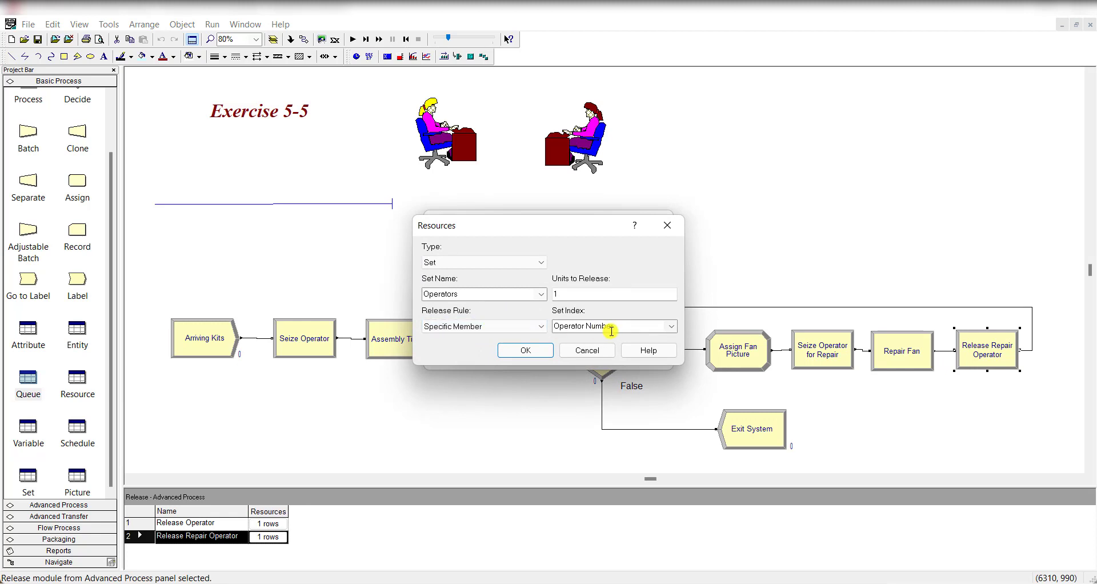
pyautogui.click(523, 350)
pyautogui.click(527, 352)
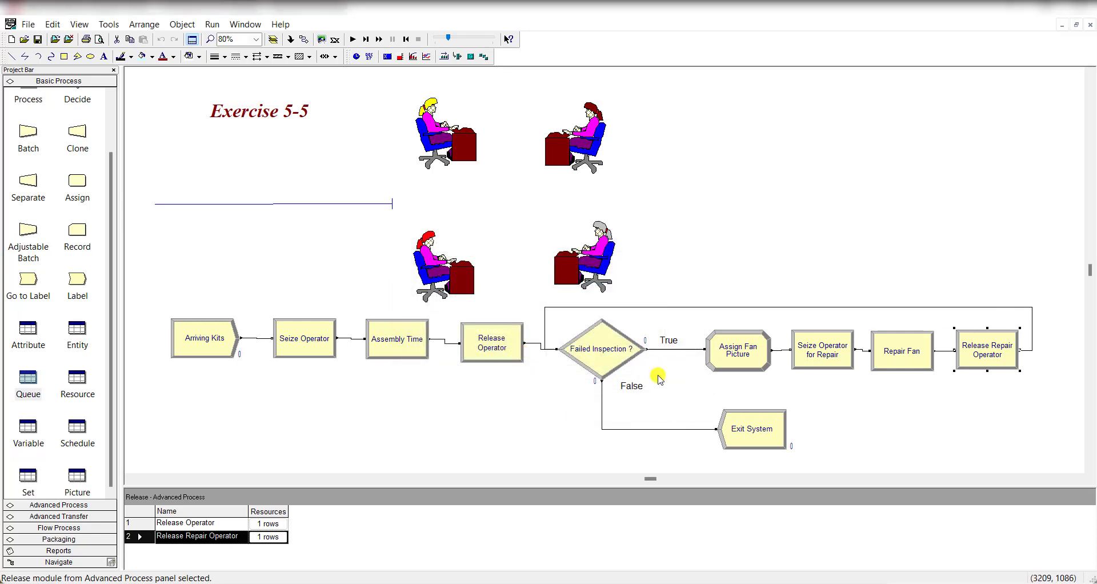
pyautogui.click(771, 403)
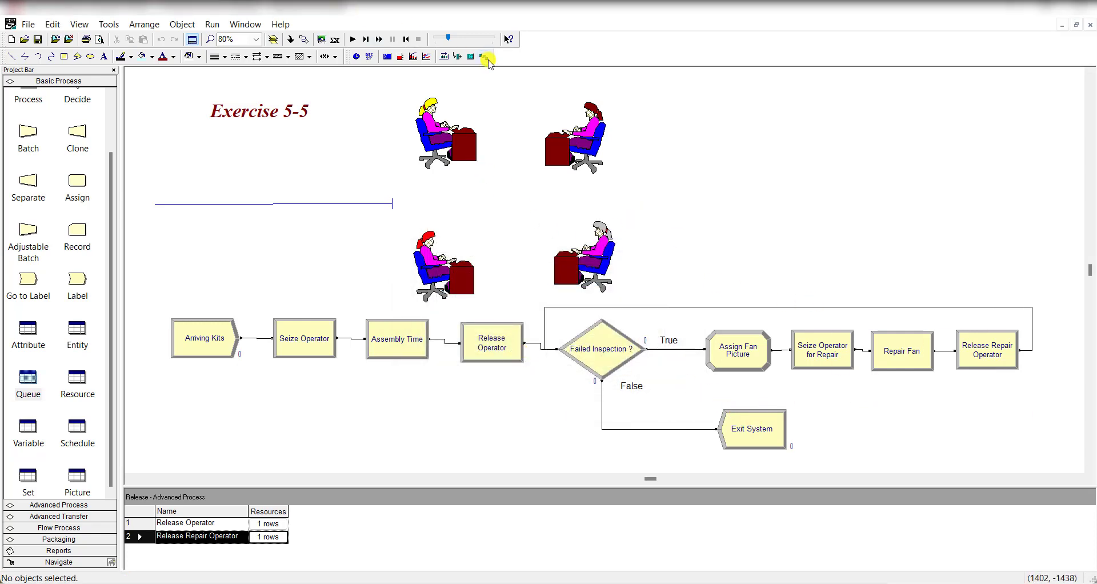
pyautogui.click(458, 59)
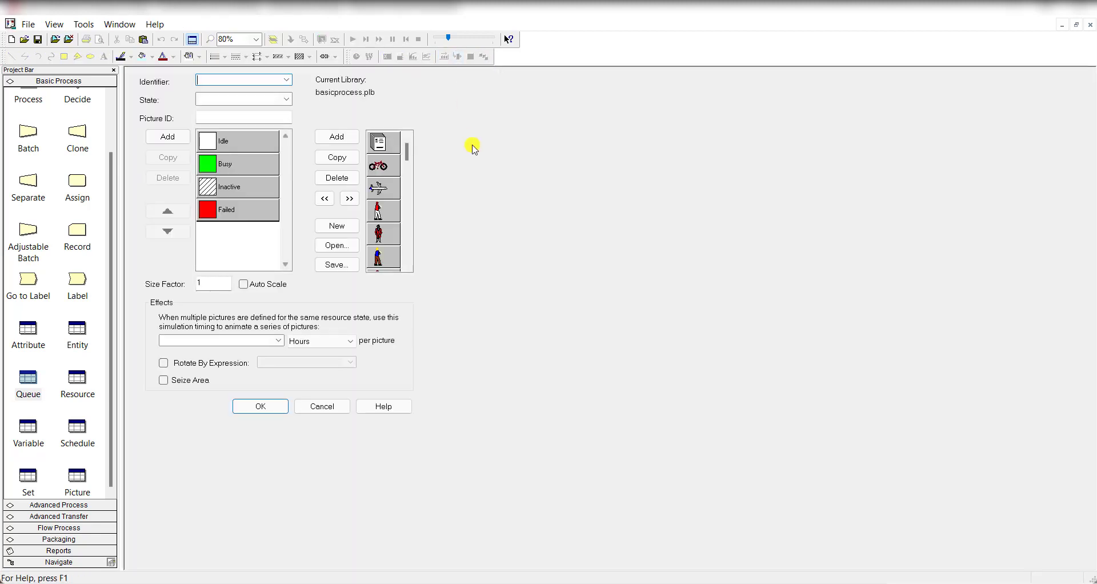
pyautogui.click(321, 404)
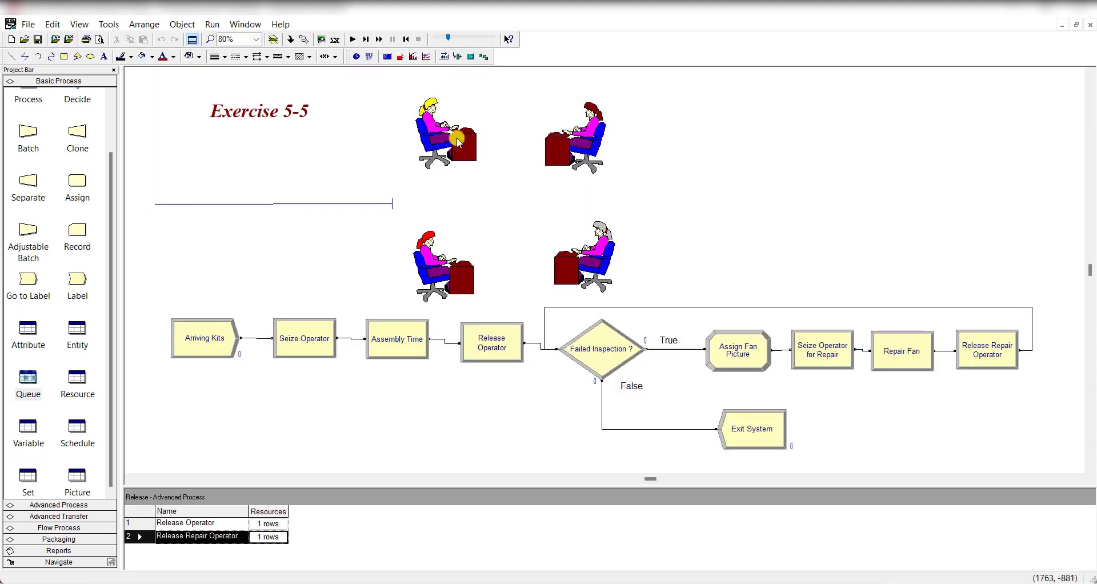
pyautogui.doubleClick(451, 140)
pyautogui.click(251, 79)
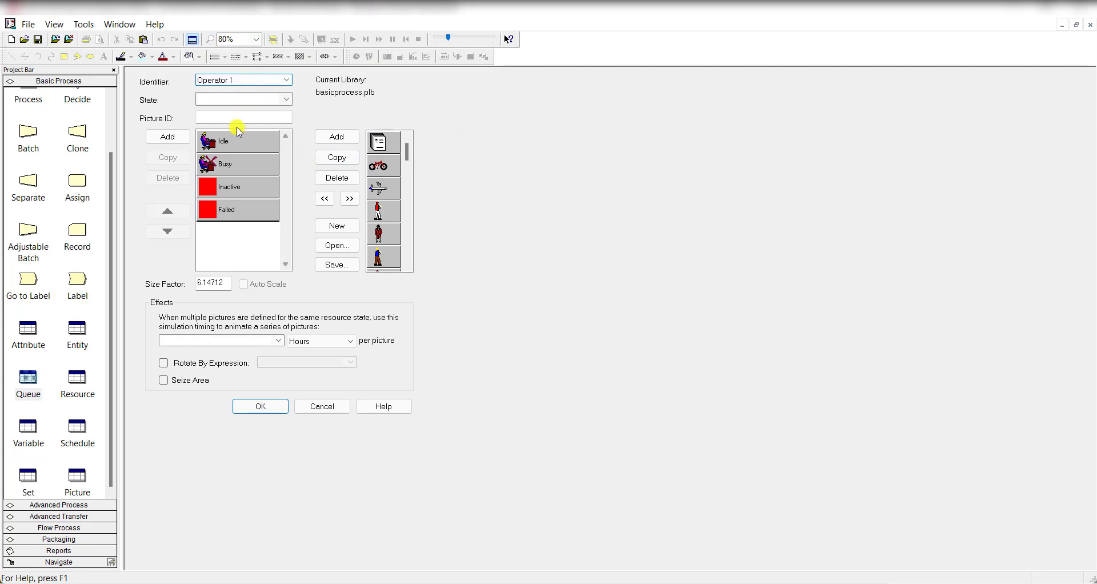
pyautogui.click(261, 406)
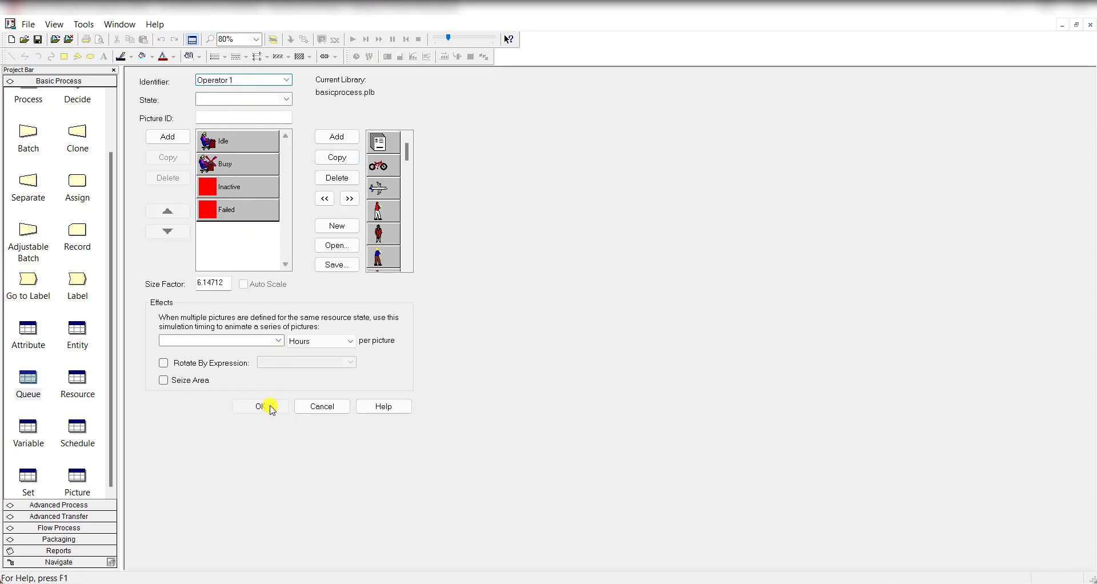
pyautogui.doubleClick(586, 143)
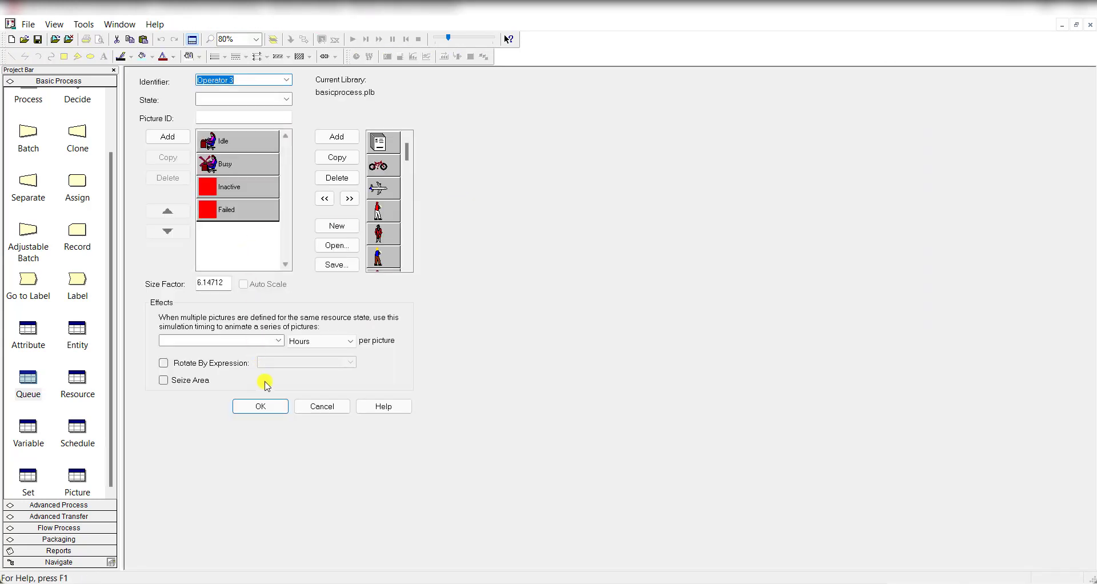
pyautogui.click(264, 406)
pyautogui.doubleClick(464, 275)
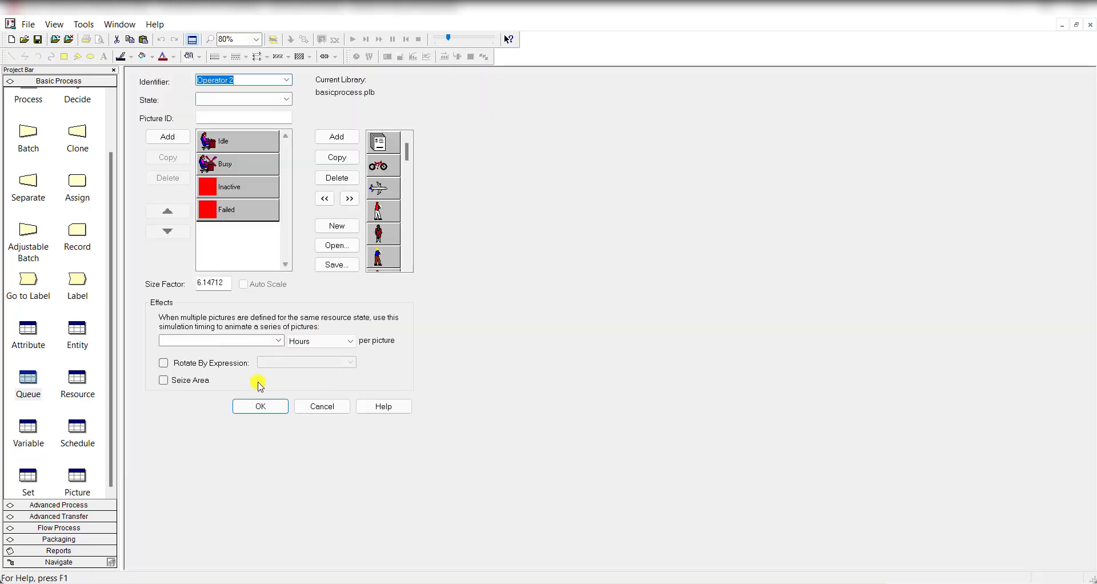
pyautogui.click(260, 405)
pyautogui.doubleClick(568, 278)
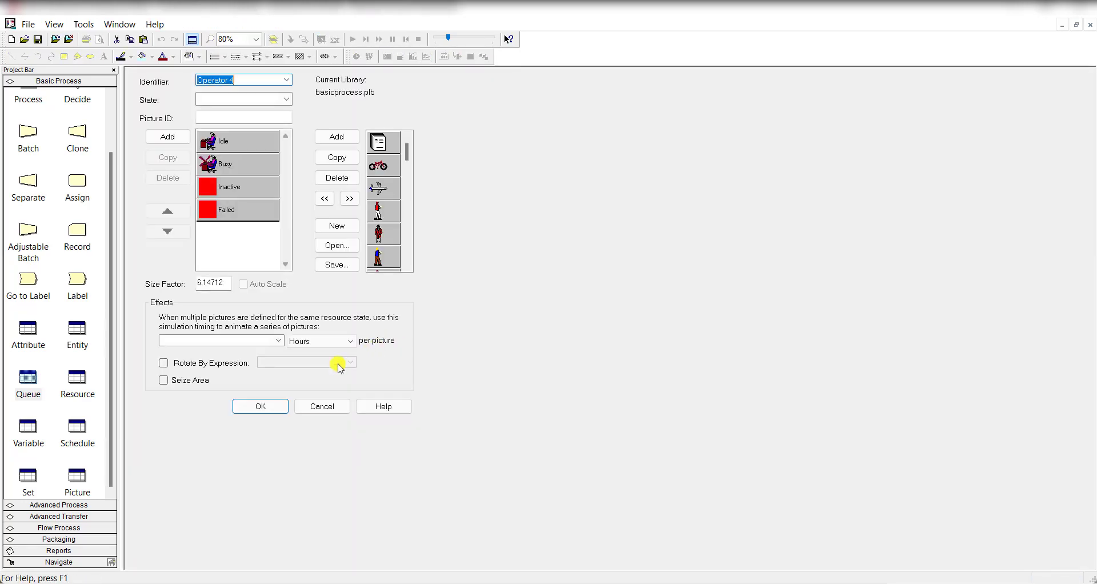
pyautogui.click(277, 406)
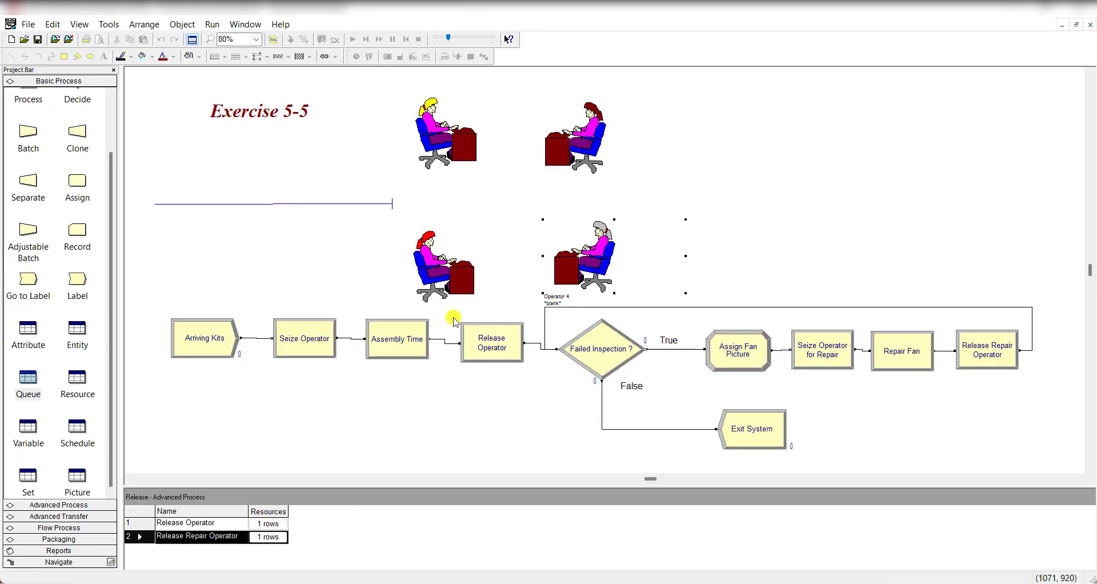
# Set Run Setup to 1 replication of 20000 minutes with Minutes as base time units
pyautogui.click(387, 205)
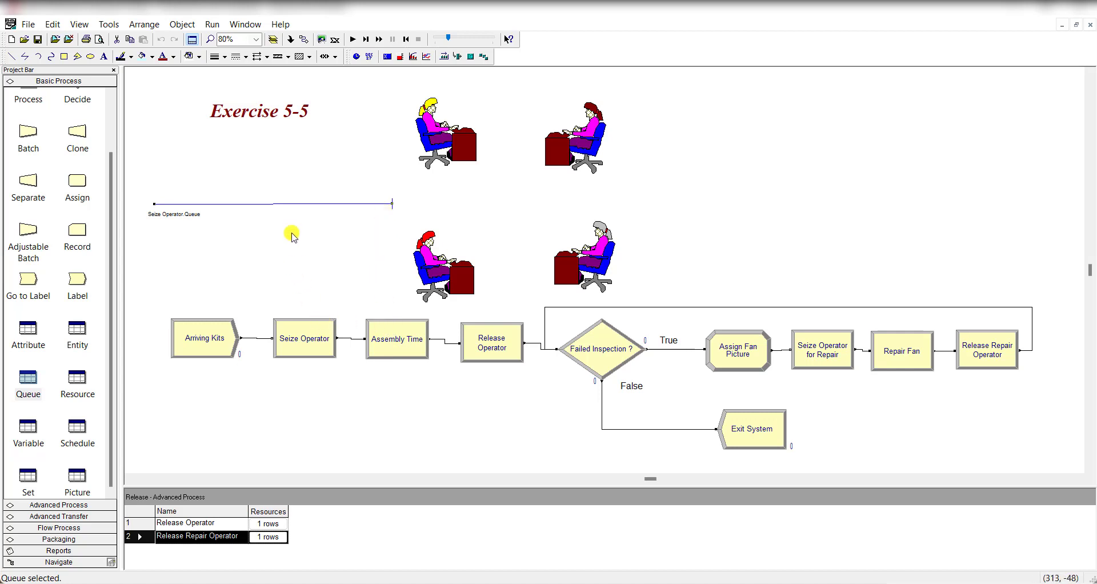
pyautogui.click(212, 24)
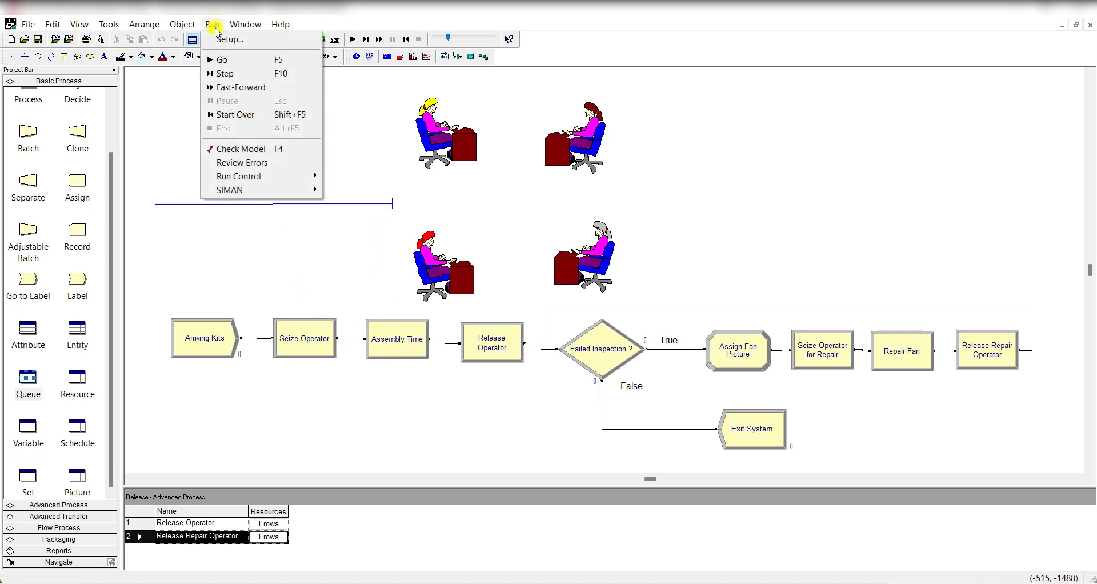
pyautogui.click(231, 39)
pyautogui.click(466, 290)
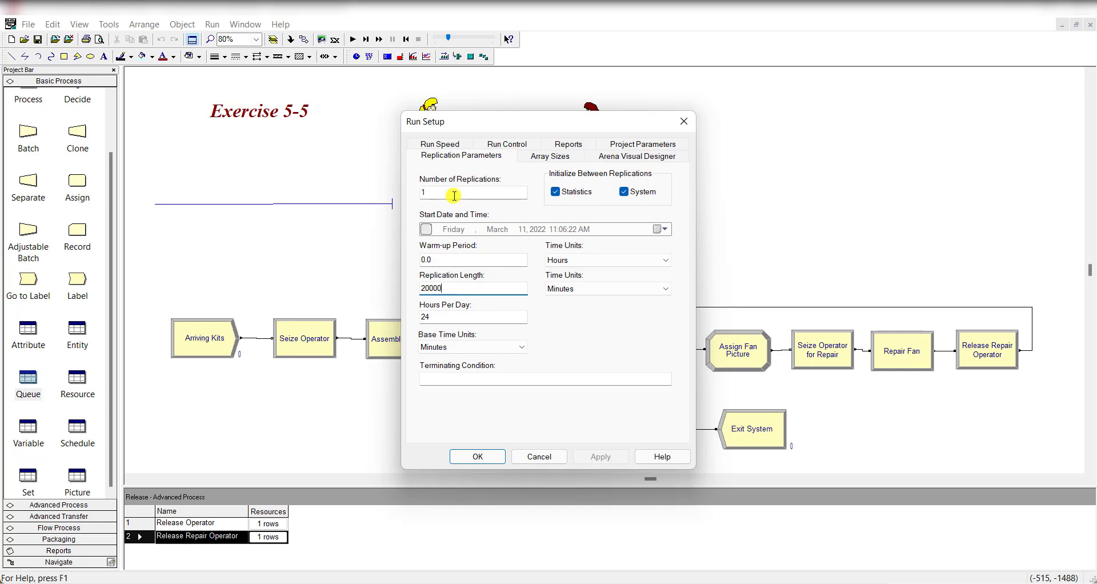
pyautogui.click(475, 455)
pyautogui.click(30, 347)
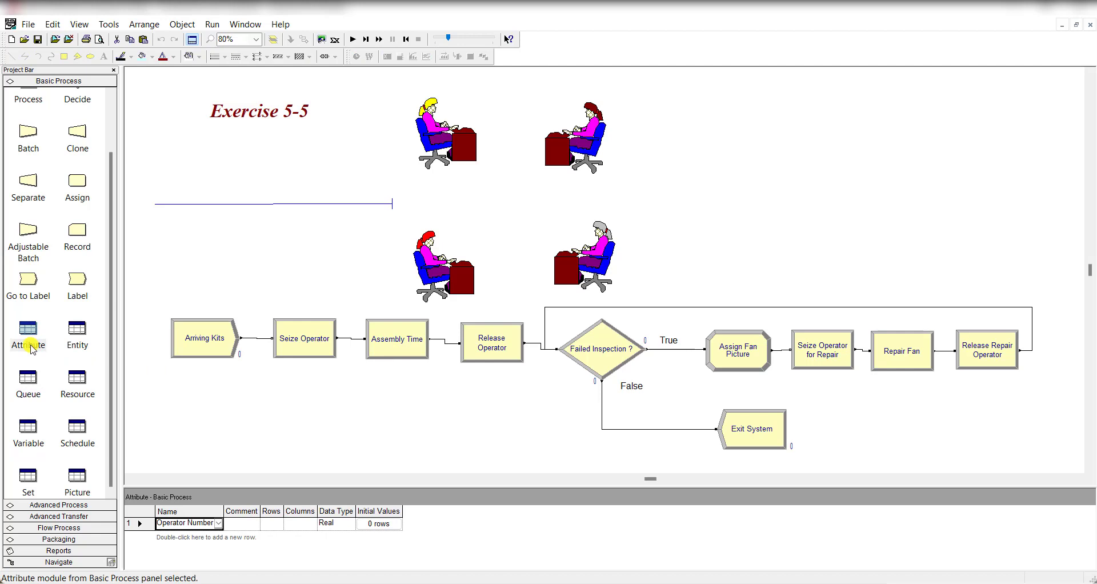
# Review Seize Operator's resource row, which takes one operator cyclically from the Operators set, unchanged
pyautogui.doubleClick(226, 510)
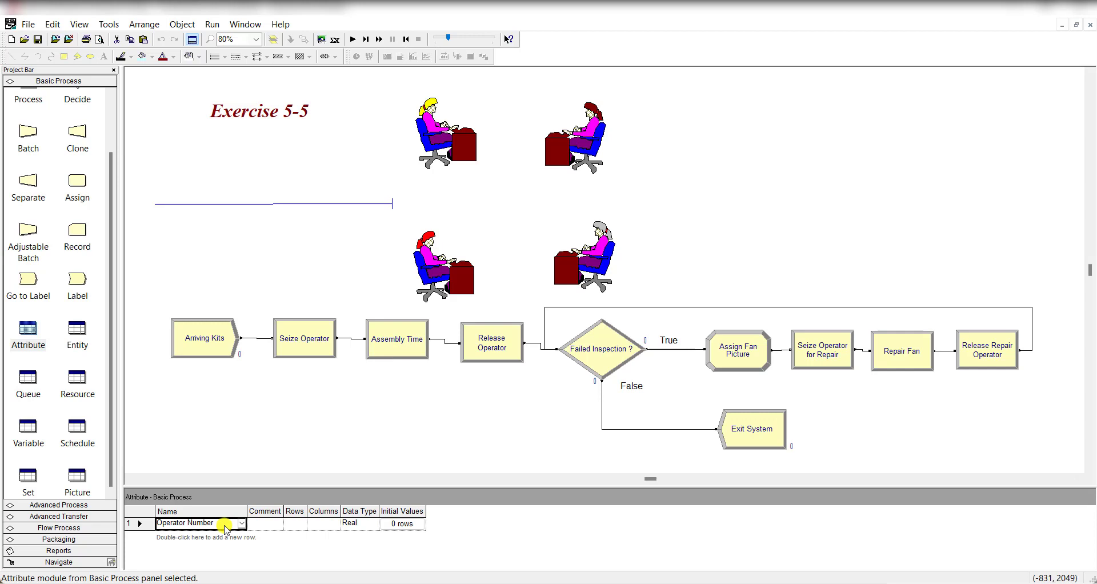
pyautogui.doubleClick(313, 343)
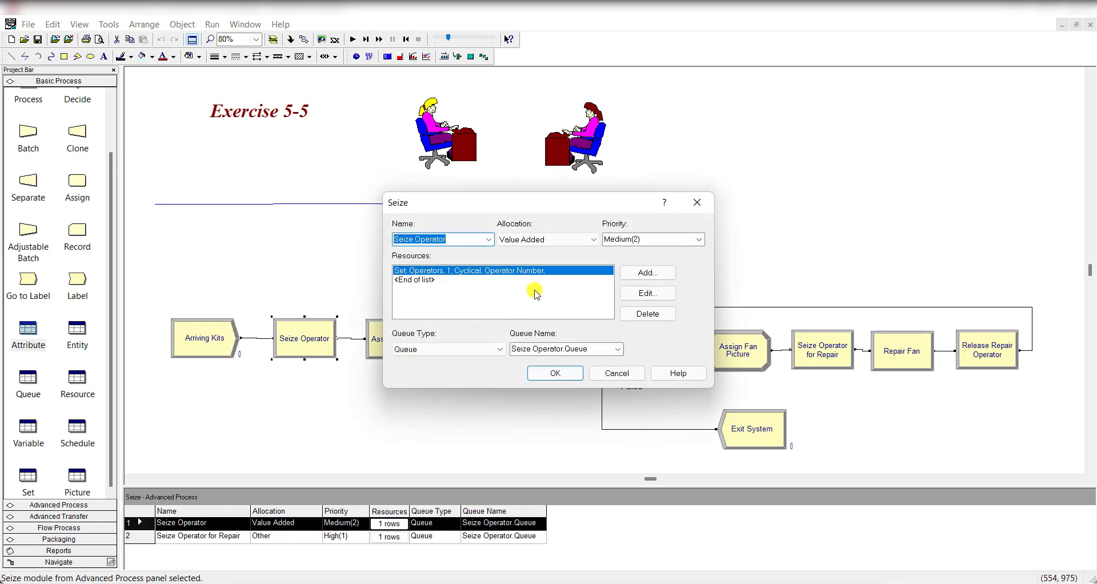
pyautogui.click(651, 292)
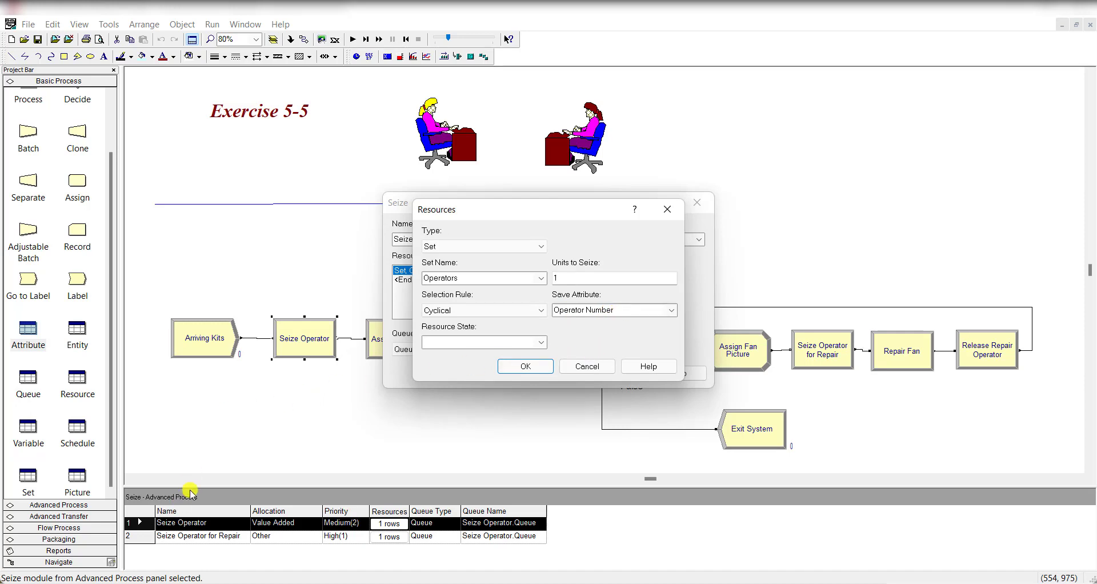
pyautogui.click(526, 366)
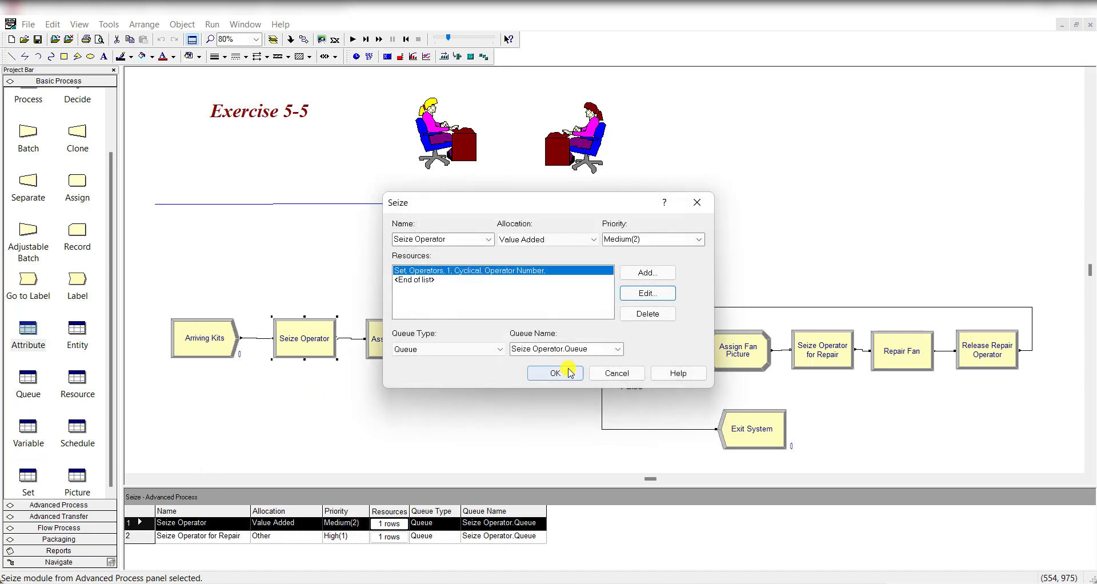
pyautogui.click(556, 373)
# Show the Entity and Resource tables, enlarged to list Operator 1 through Operator 4 at capacity 1
pyautogui.click(77, 346)
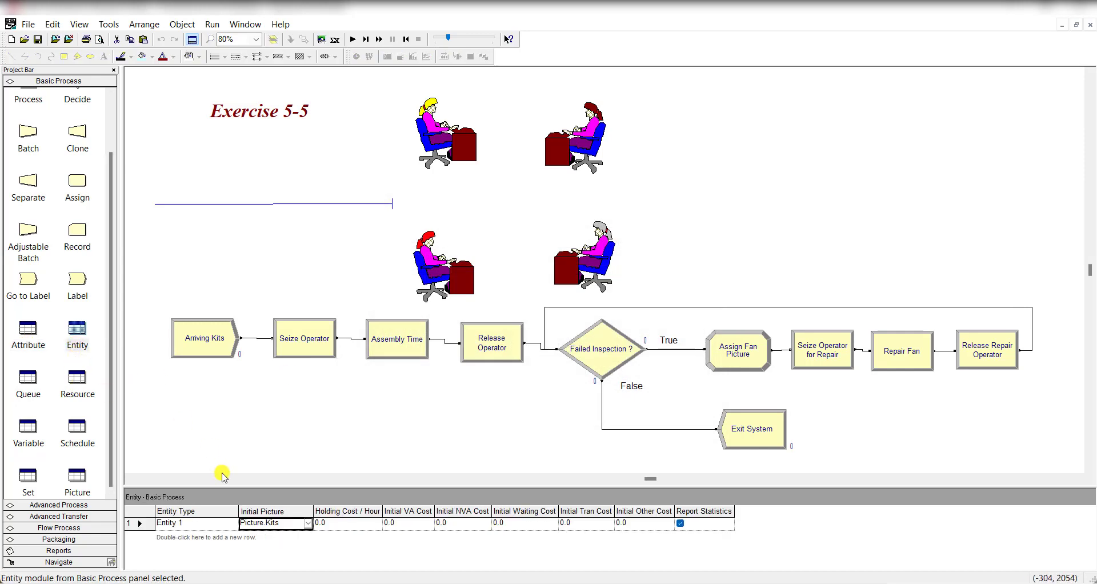
pyautogui.click(78, 384)
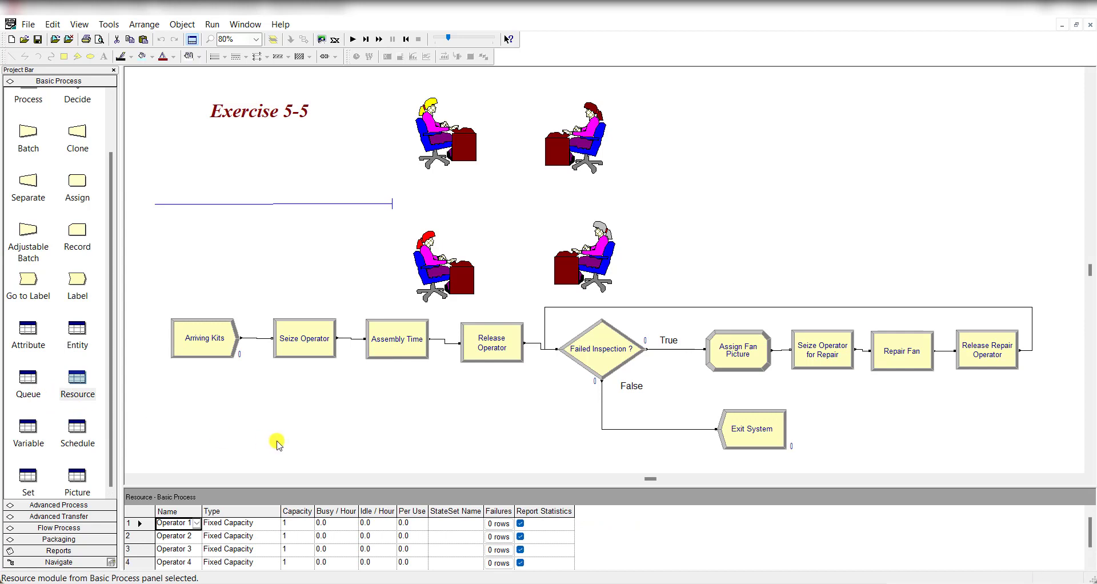
pyautogui.click(277, 443)
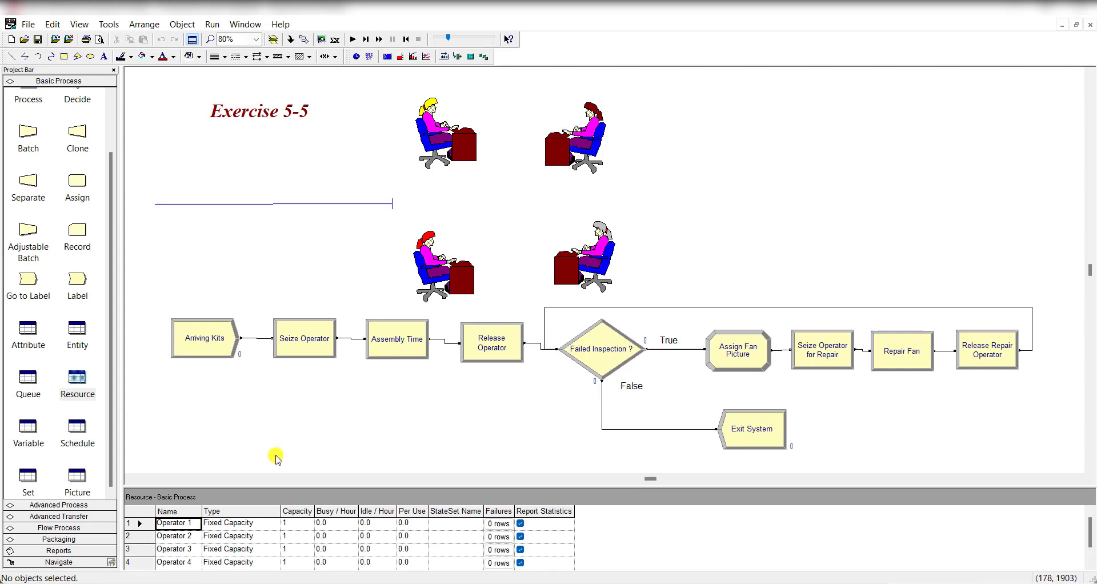
pyautogui.moveTo(254, 483); pyautogui.dragTo(259, 457)
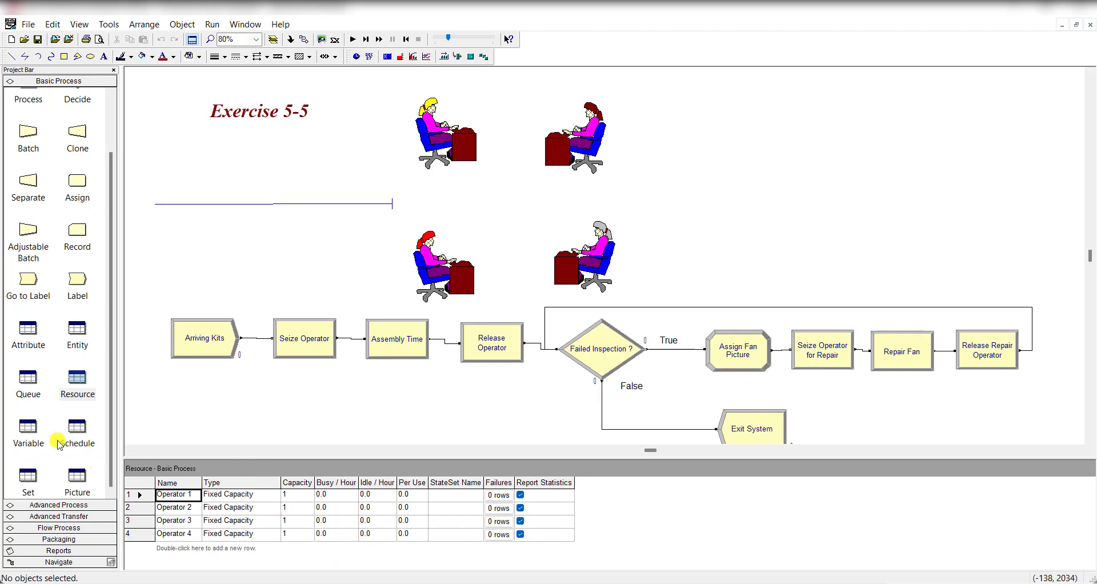
# Review the Operators set members, Operator 1 through Operator 4, in the Set table
pyautogui.click(28, 480)
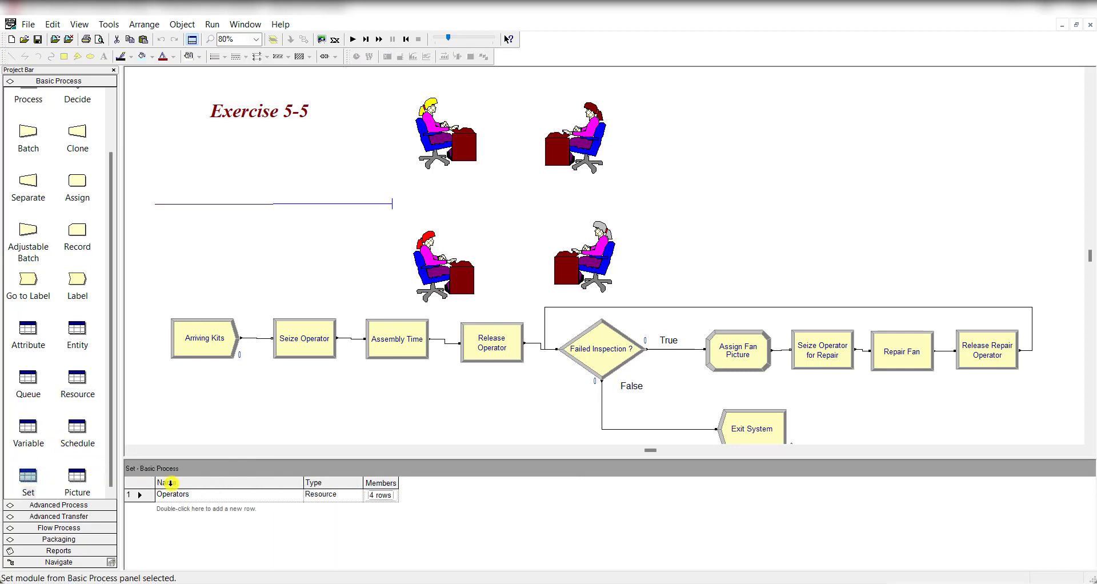
pyautogui.click(371, 496)
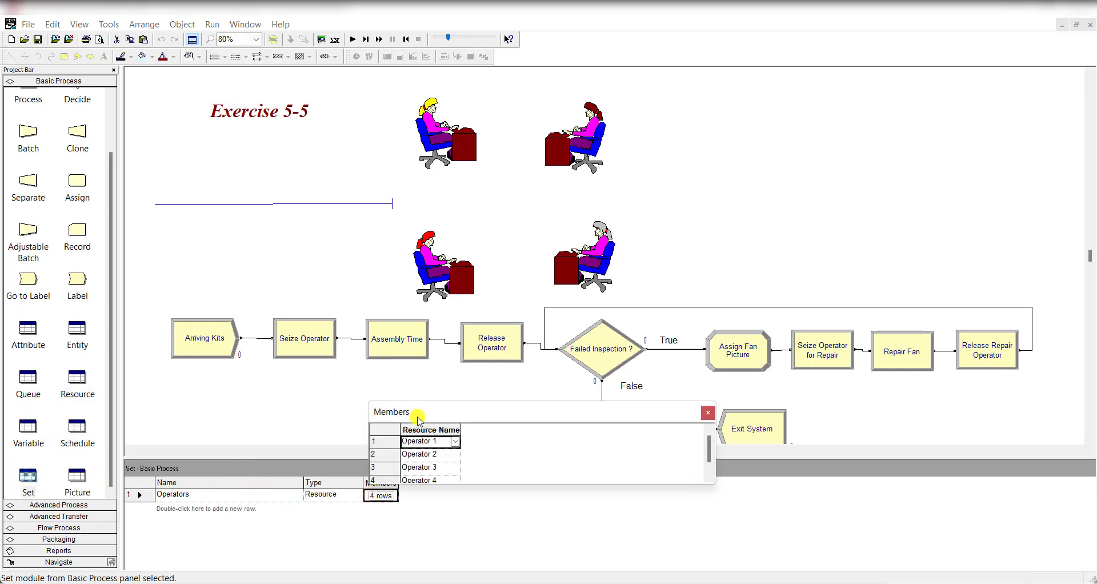
pyautogui.moveTo(441, 403); pyautogui.dragTo(441, 333)
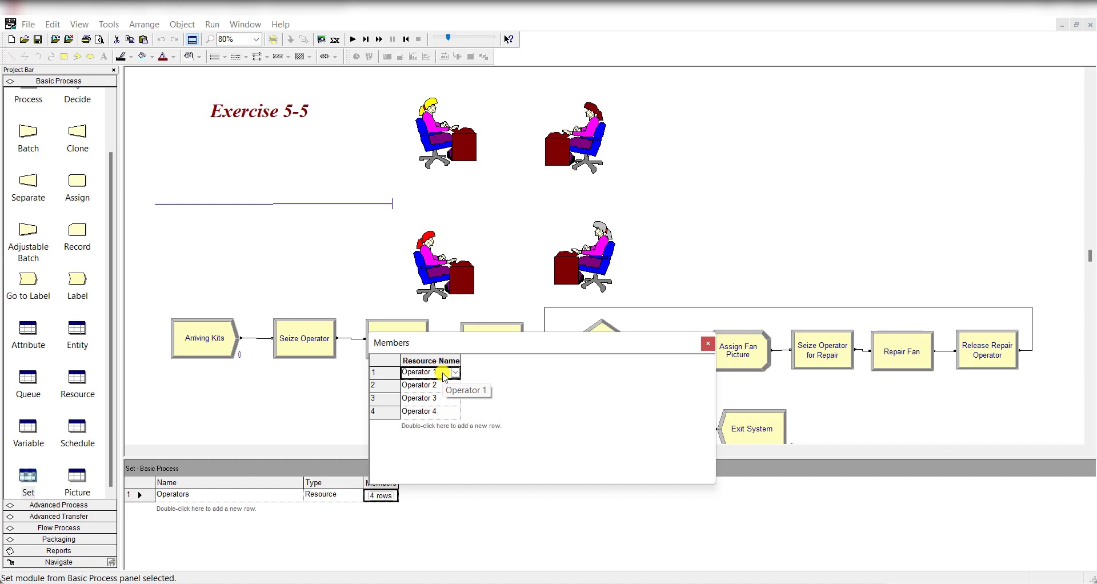
pyautogui.click(707, 343)
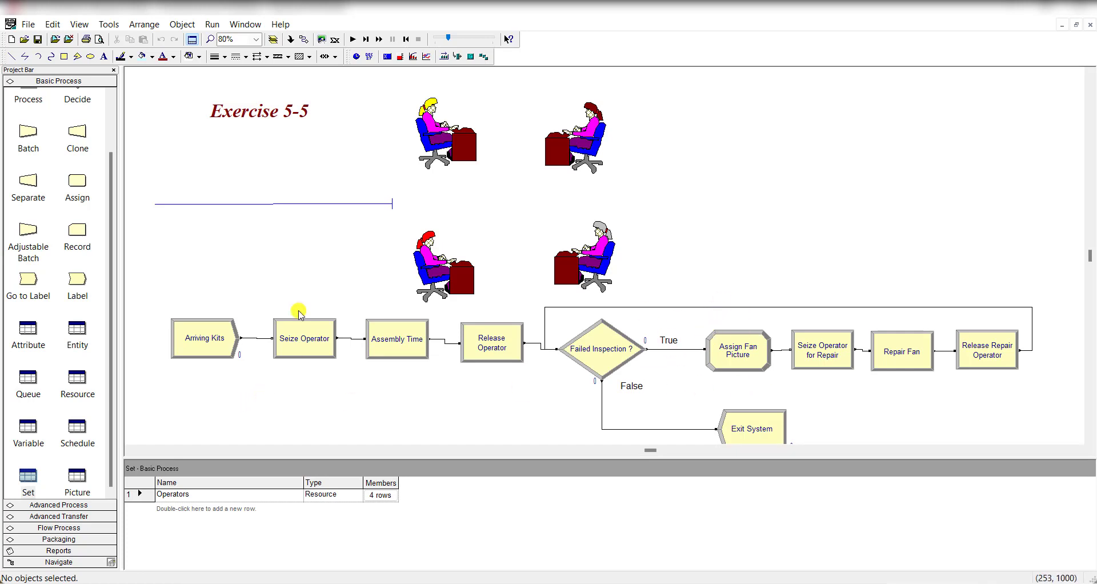
# Show the Advanced Process Expression table listing Operator Times with its 4 values
pyautogui.click(85, 505)
pyautogui.click(88, 350)
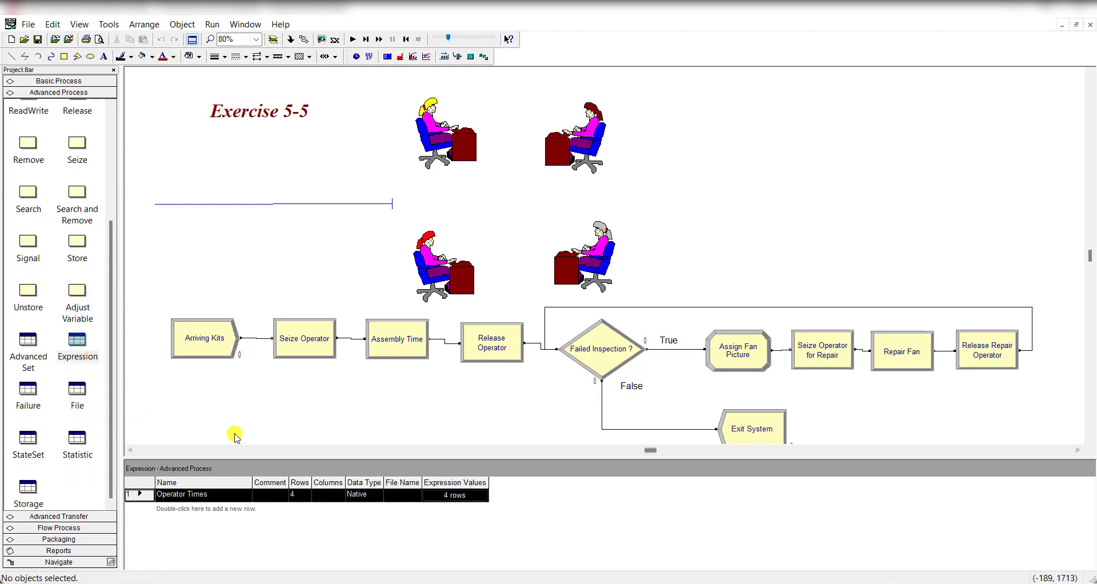
pyautogui.click(358, 497)
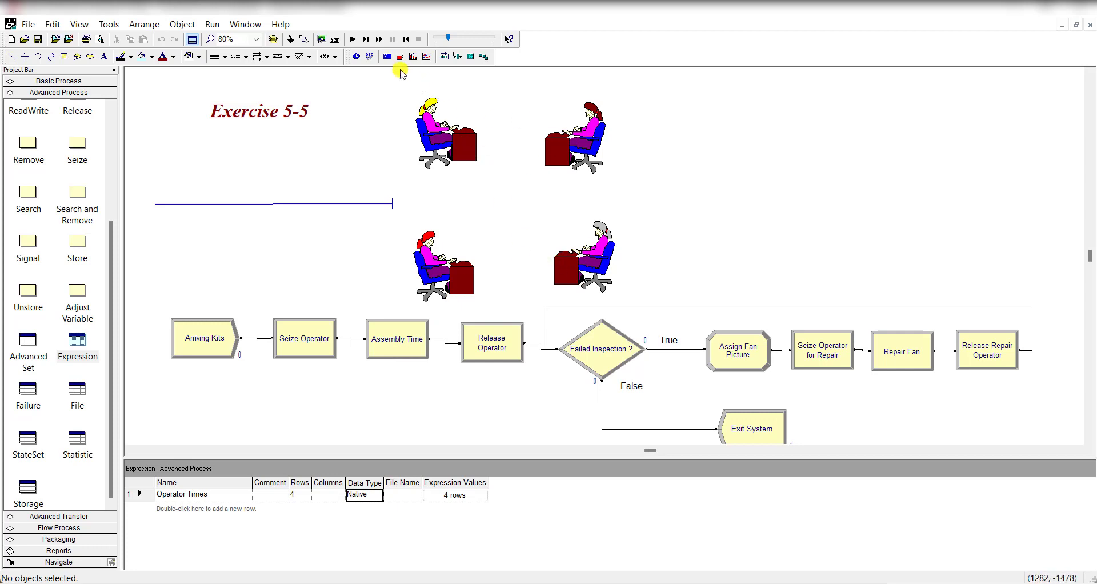
# Run the 20000-minute simulation with faster animation and accept viewing the results report
pyautogui.click(353, 40)
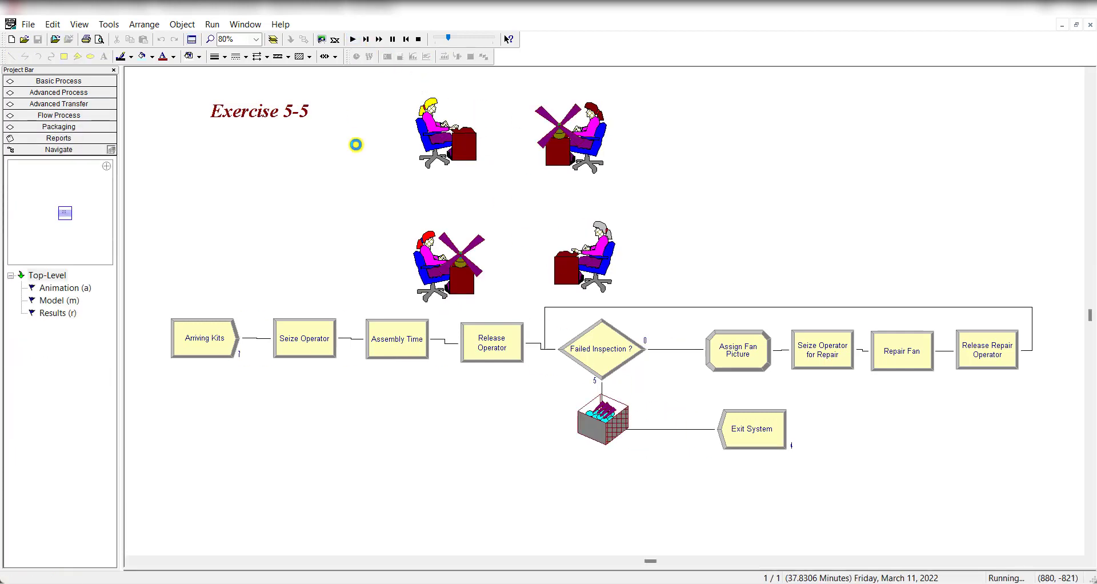
pyautogui.moveTo(448, 38); pyautogui.dragTo(441, 39)
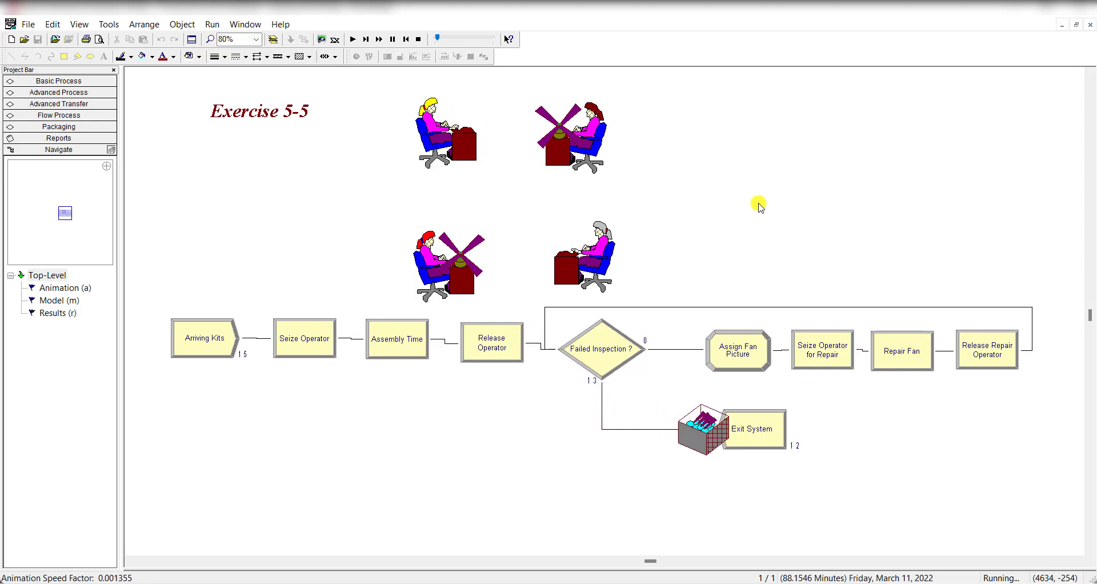
pyautogui.moveTo(437, 38)
pyautogui.mouseDown()
pyautogui.moveTo(458, 38)
pyautogui.moveTo(446, 43)
pyautogui.mouseUp()
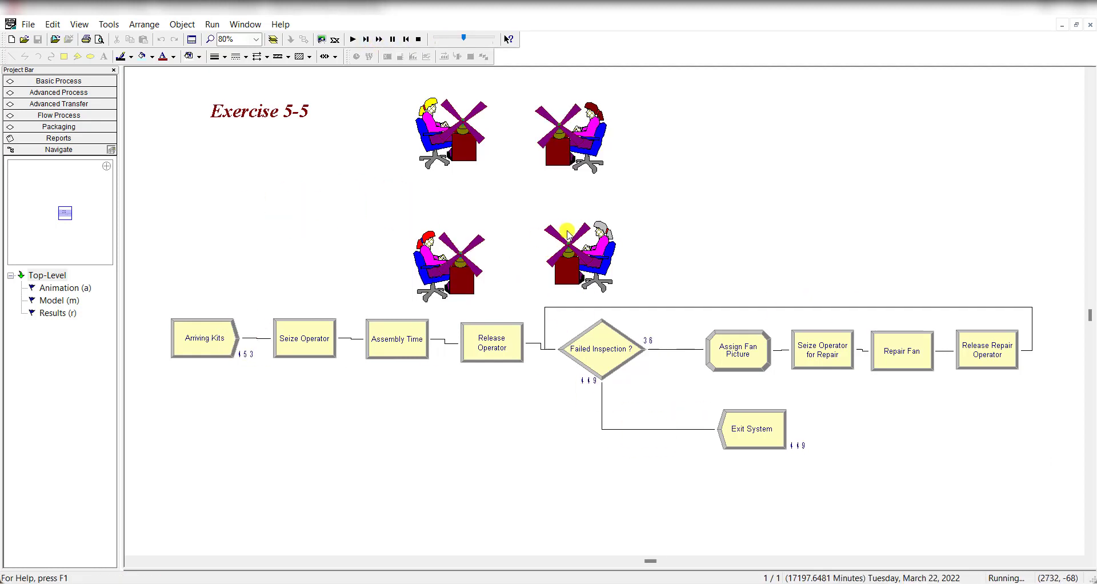
pyautogui.click(548, 330)
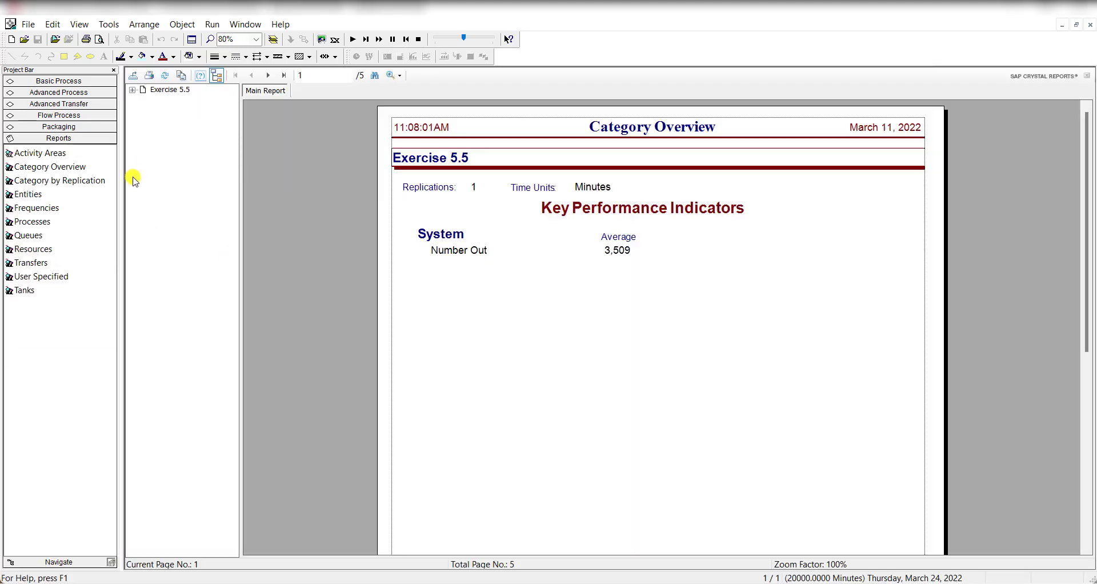
# Expand the Exercise 5.5 report tree and review the Resource utilization results
pyautogui.click(141, 89)
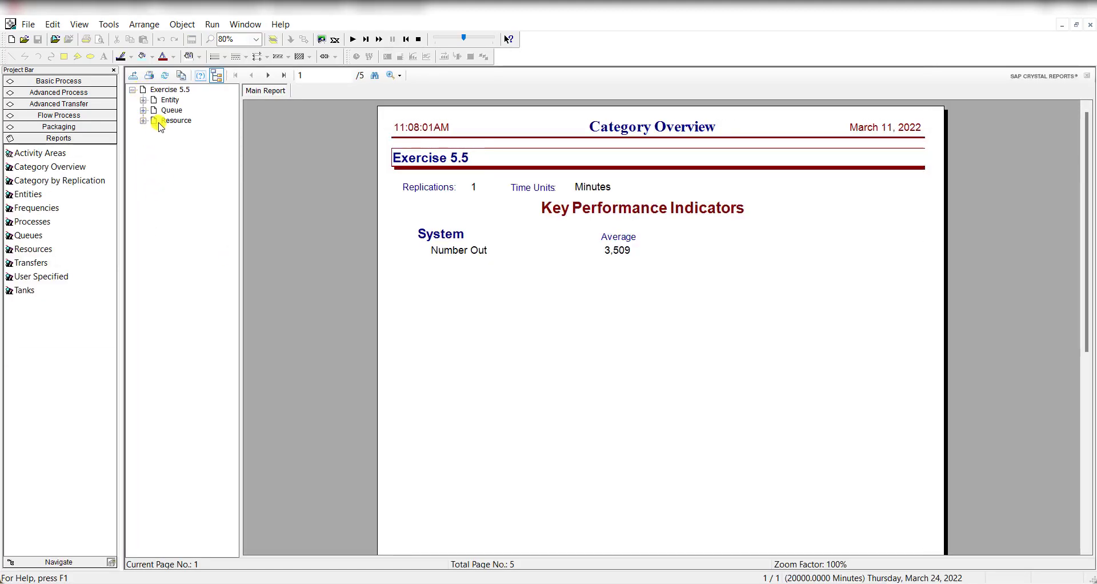
pyautogui.click(171, 121)
pyautogui.click(519, 492)
pyautogui.scroll(-3, 519, 492)
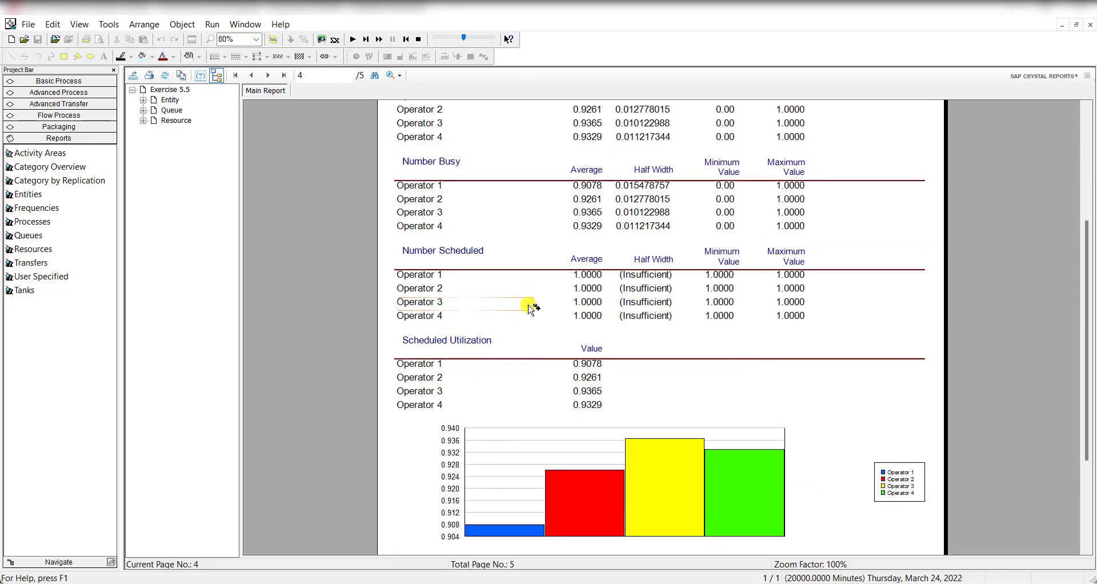
pyautogui.scroll(1, 600, 254)
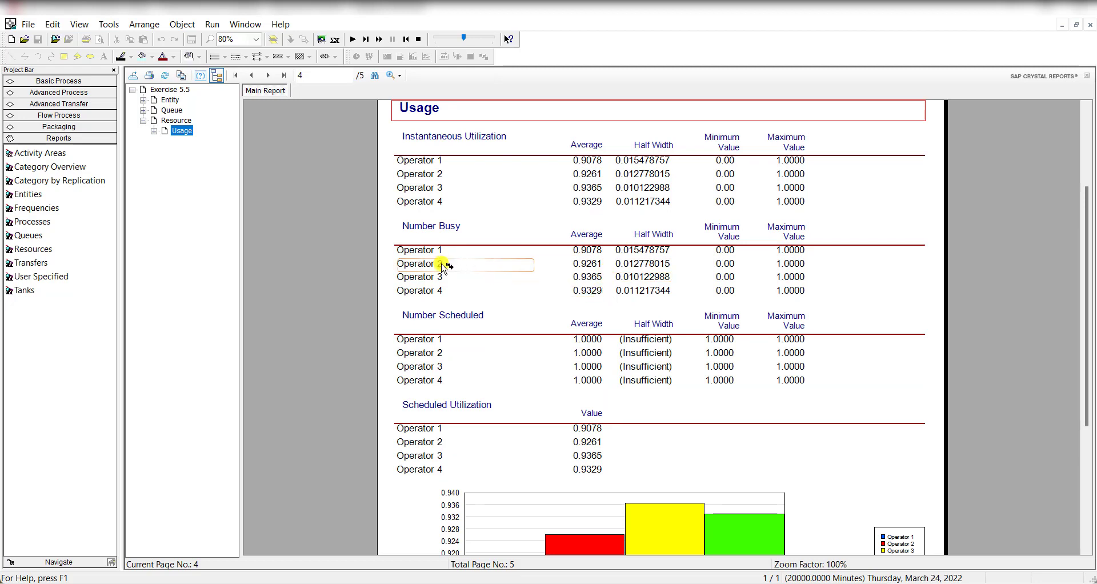
# Review the Entity time results, then the Queue page showing 4.4766 minutes average wait
pyautogui.click(167, 110)
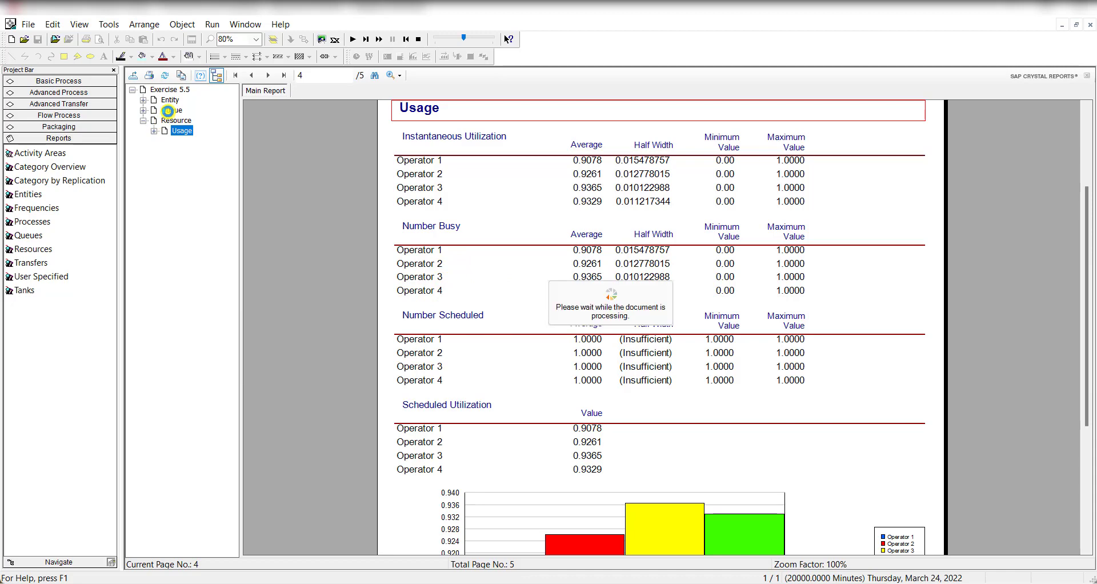
pyautogui.click(169, 100)
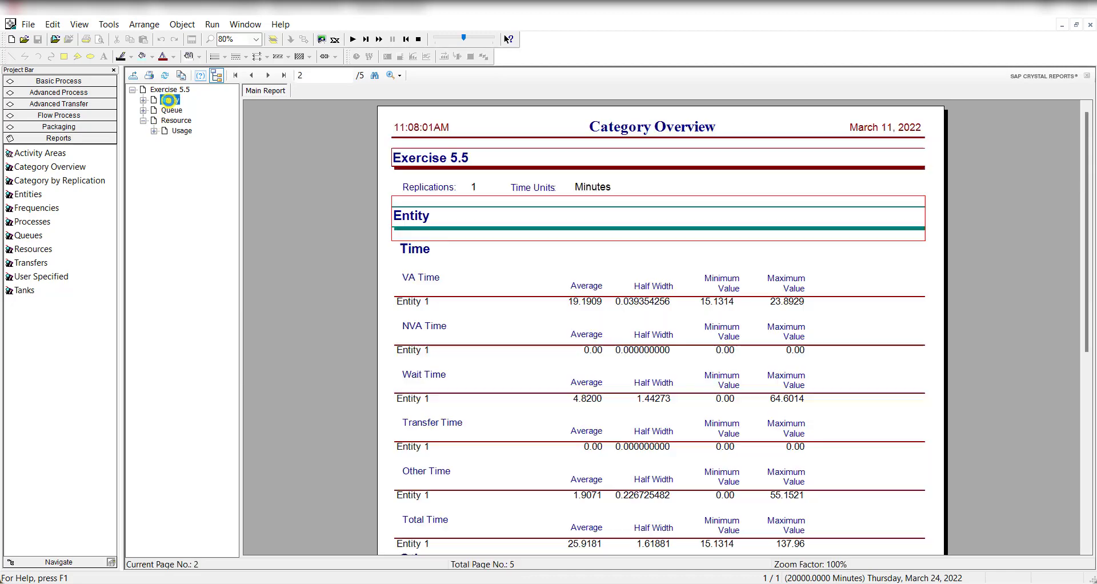
pyautogui.scroll(-3, 391, 345)
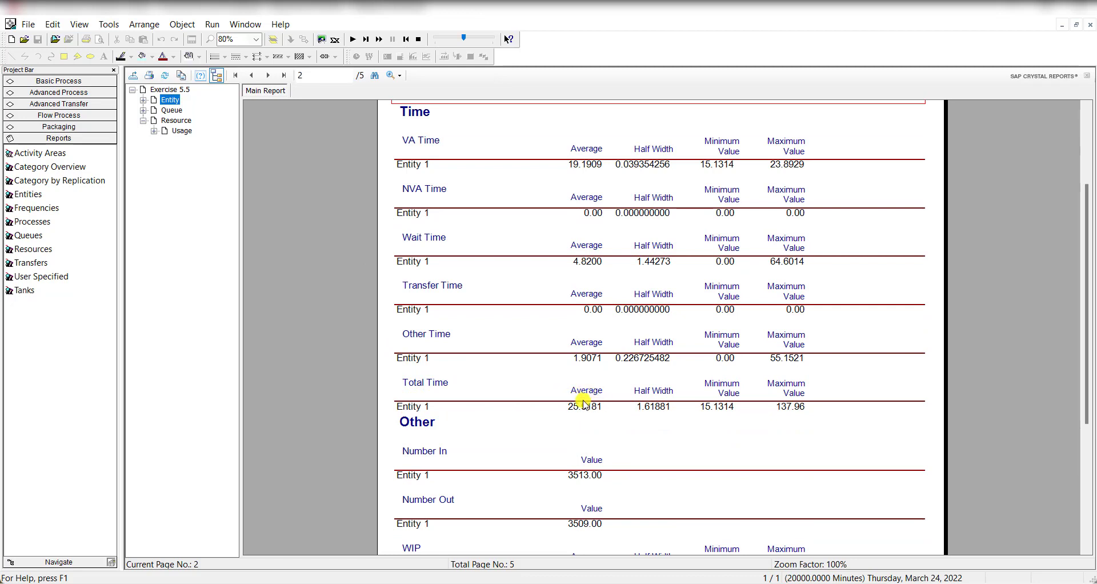
pyautogui.scroll(-1, 541, 425)
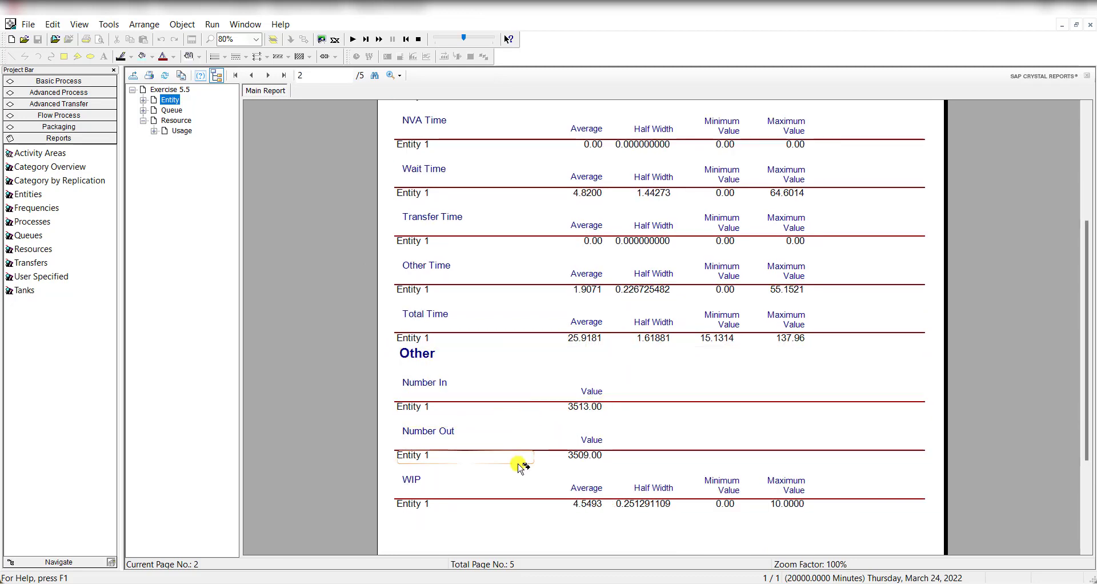
pyautogui.click(174, 111)
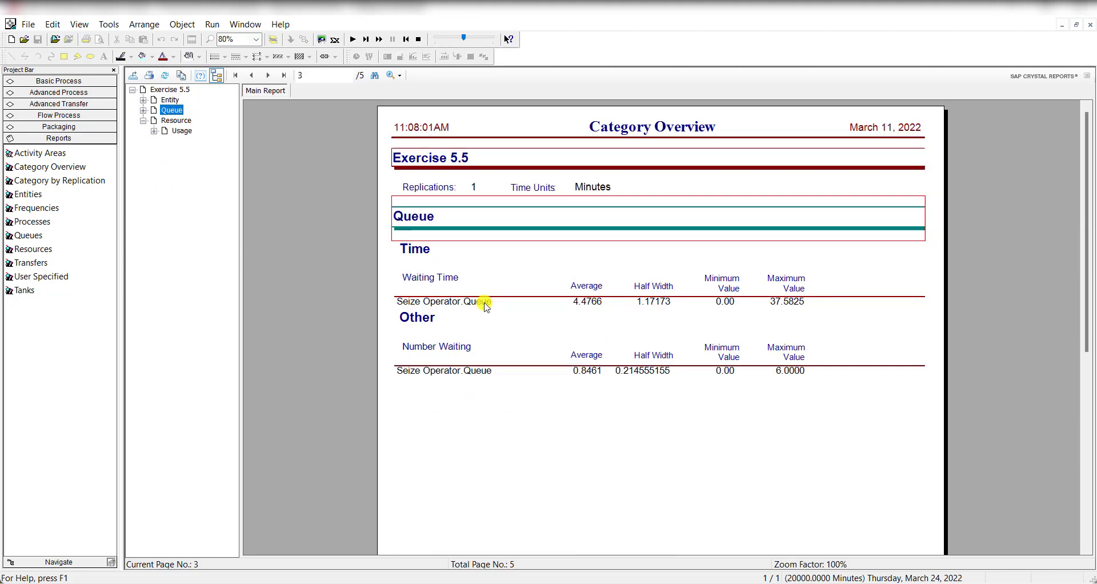